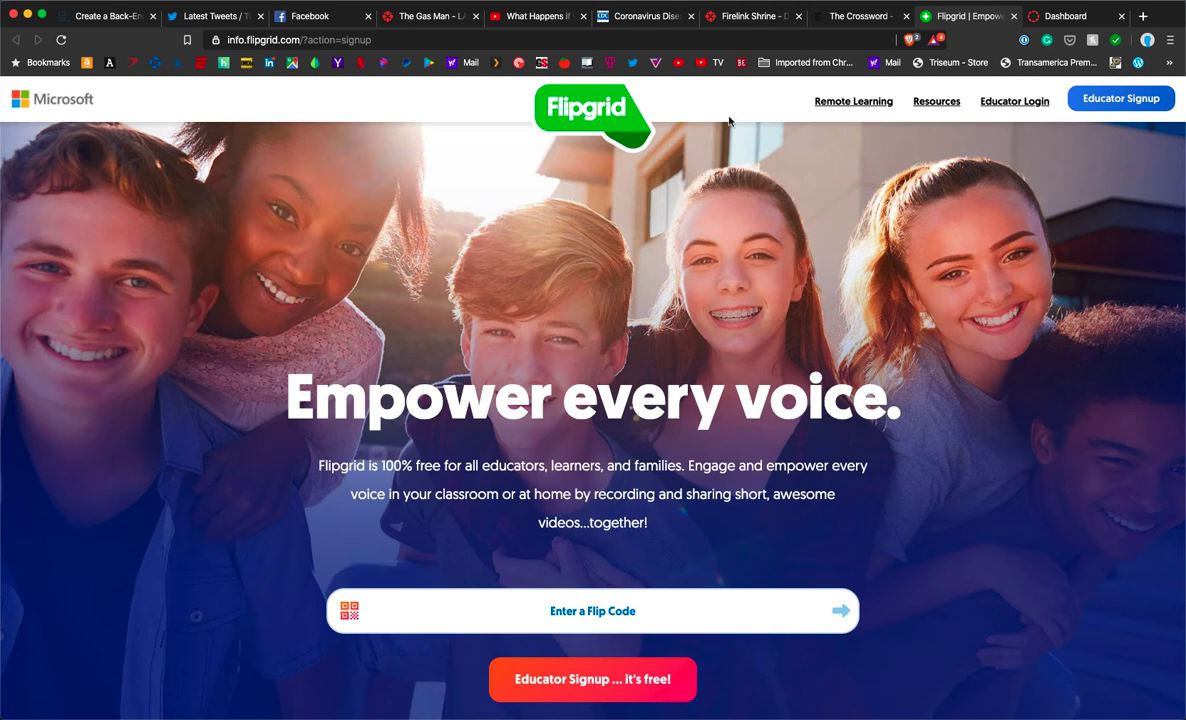
Step: Start the educator signup with Google, choosing to use a different account
{"action": "left_click", "coordinate": [1127, 106]}
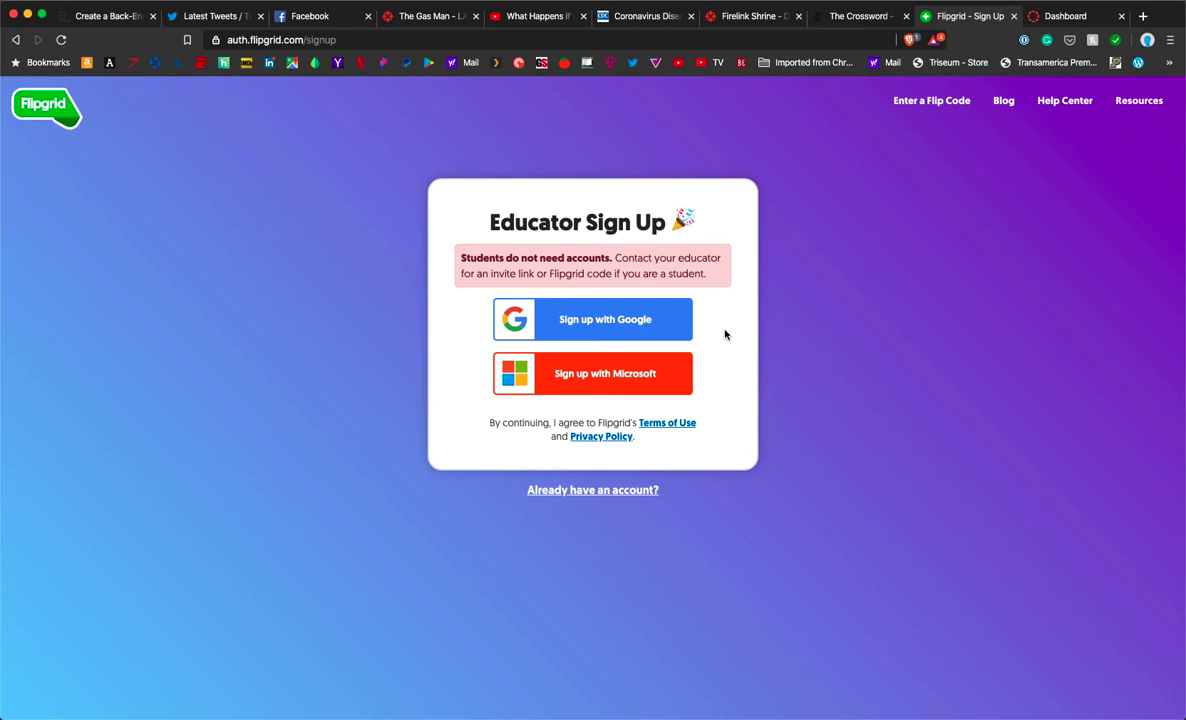
{"action": "left_click", "coordinate": [582, 306]}
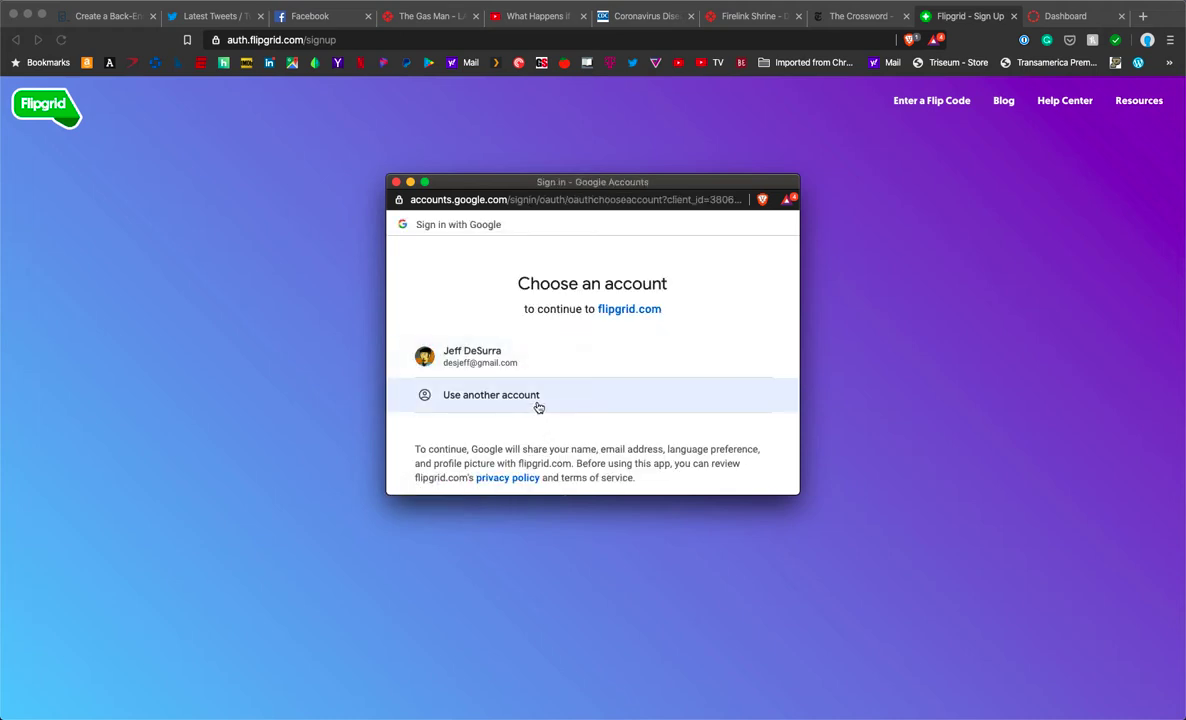
{"action": "left_click", "coordinate": [537, 404]}
Step: Sign in with the Google account's email address and saved password
{"action": "left_click", "coordinate": [535, 360]}
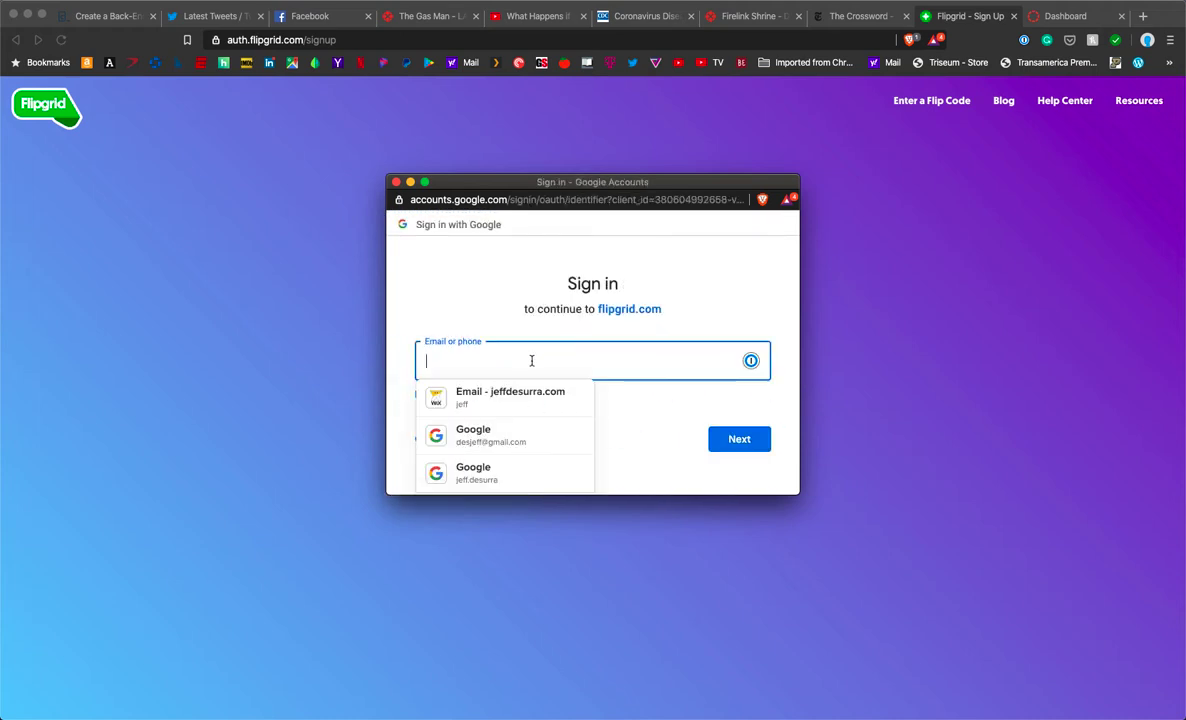
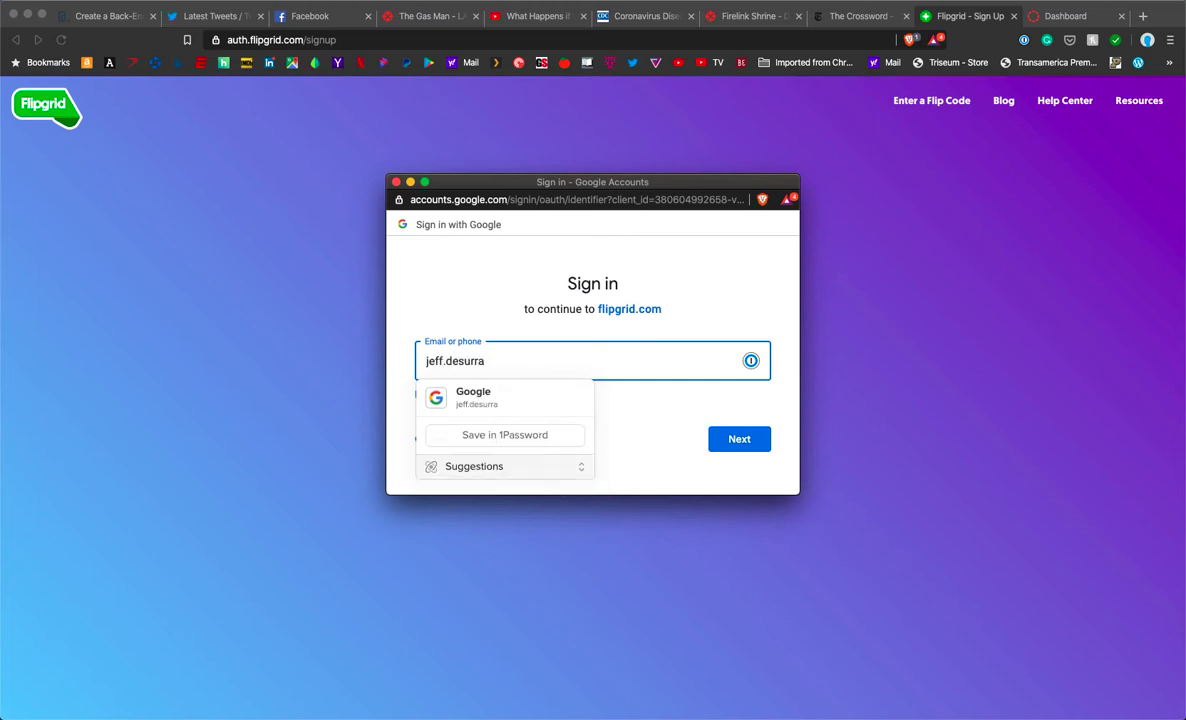
{"action": "left_click", "coordinate": [740, 440]}
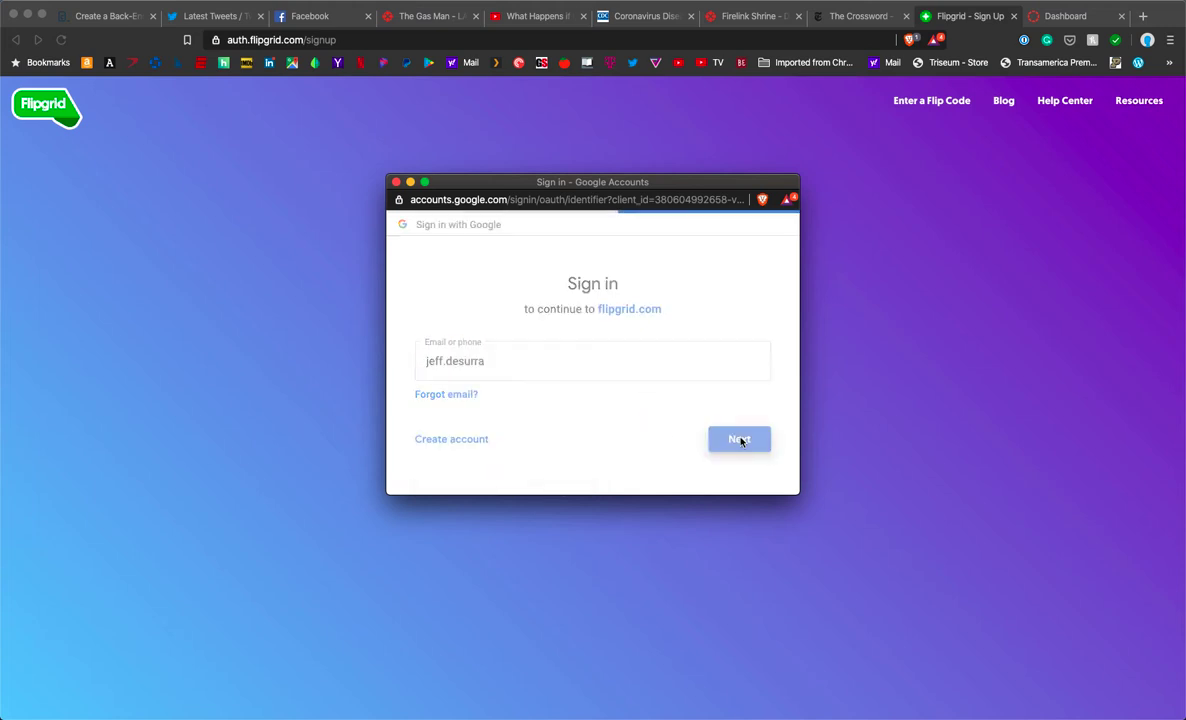
{"action": "left_click", "coordinate": [533, 370]}
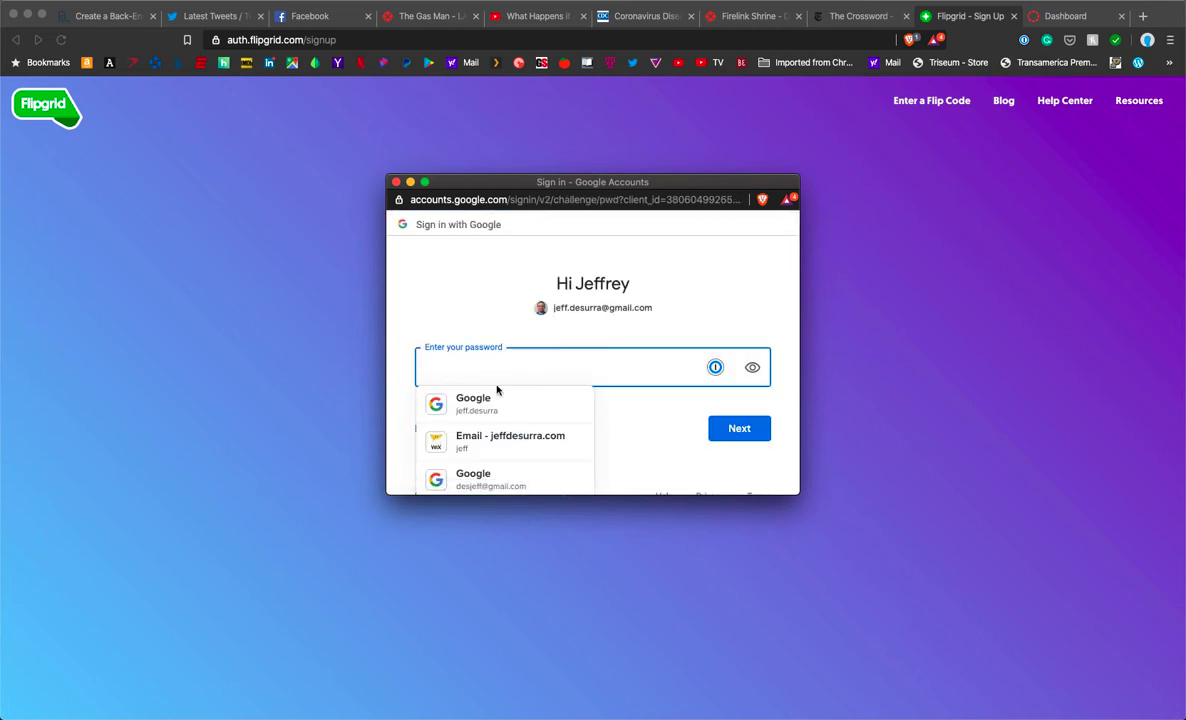
{"action": "left_click", "coordinate": [478, 403]}
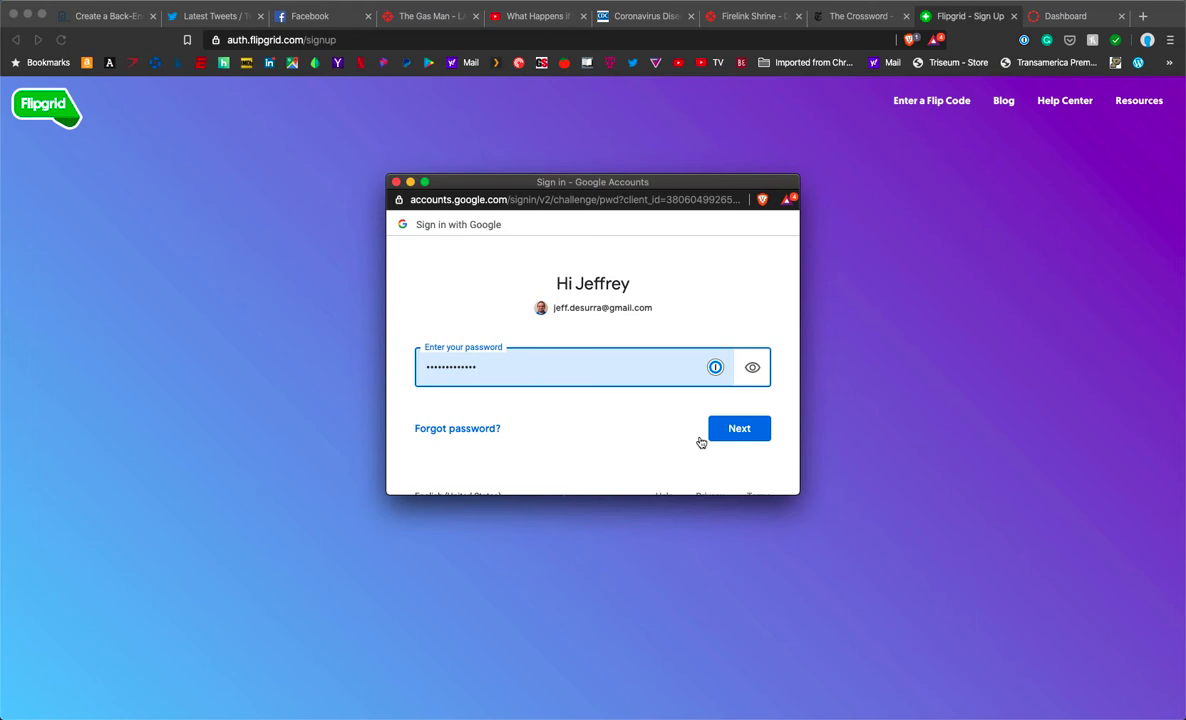
{"action": "left_click", "coordinate": [733, 430]}
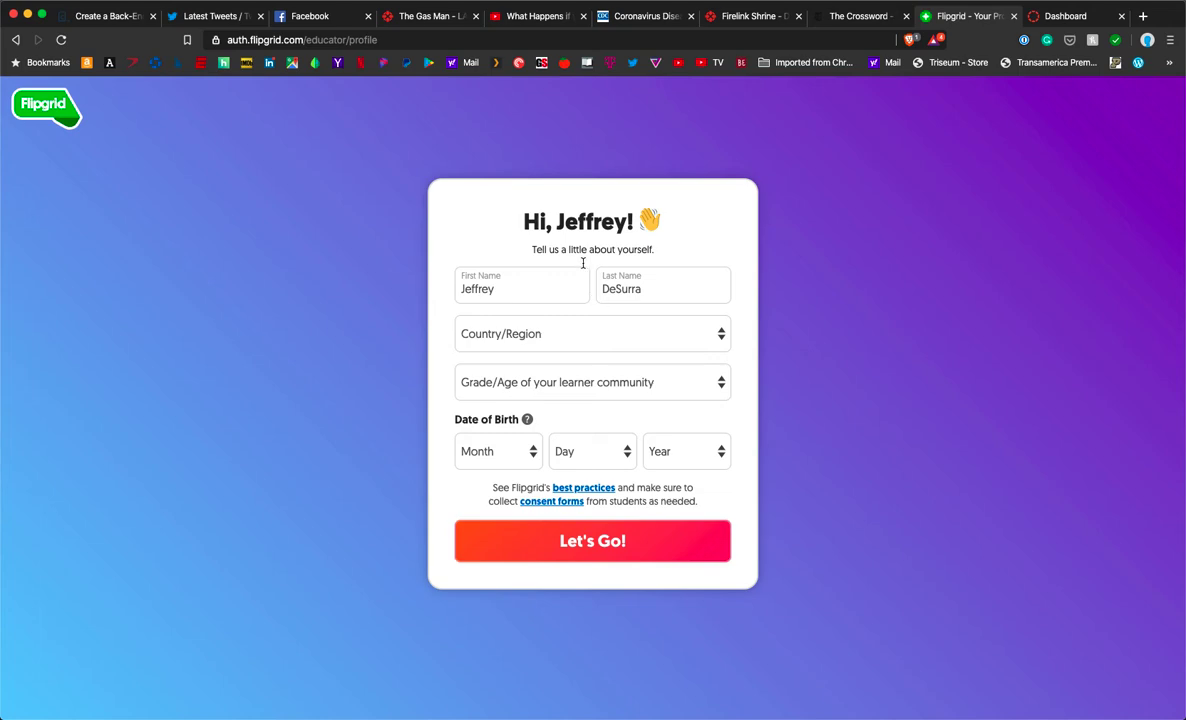
Step: Set country to United States and grade/age to Technology/Instructional Coach
{"action": "left_click", "coordinate": [550, 338]}
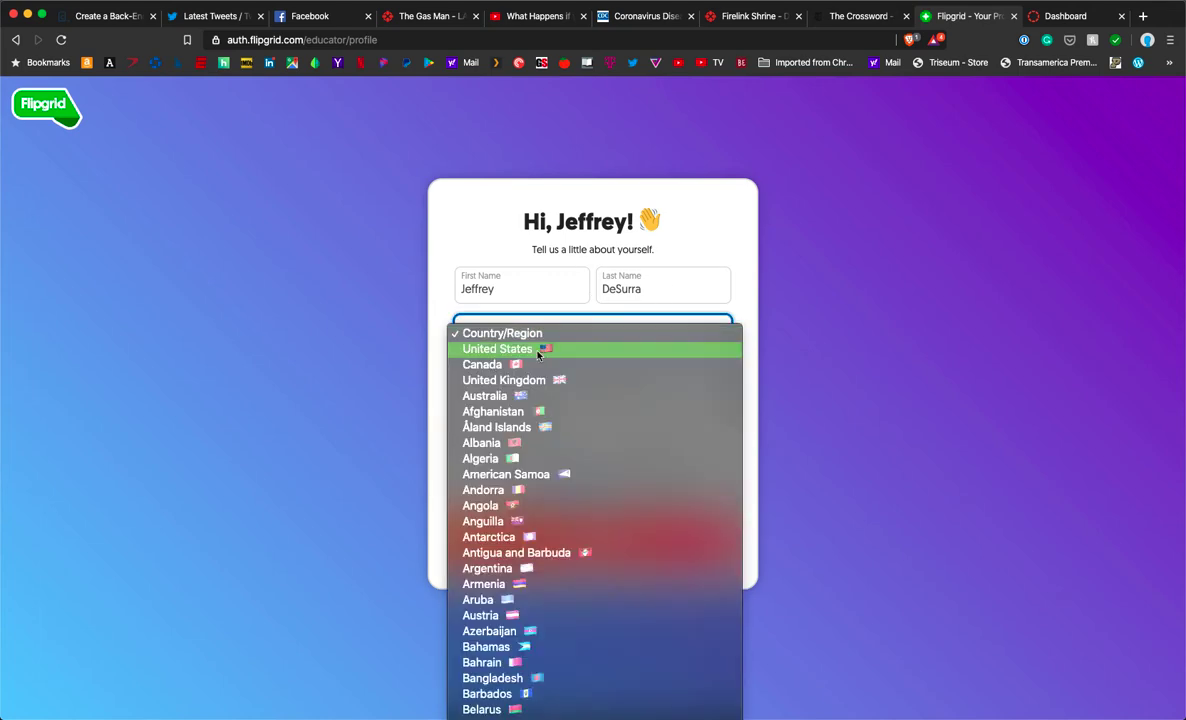
{"action": "left_click", "coordinate": [548, 349]}
{"action": "left_click", "coordinate": [708, 392]}
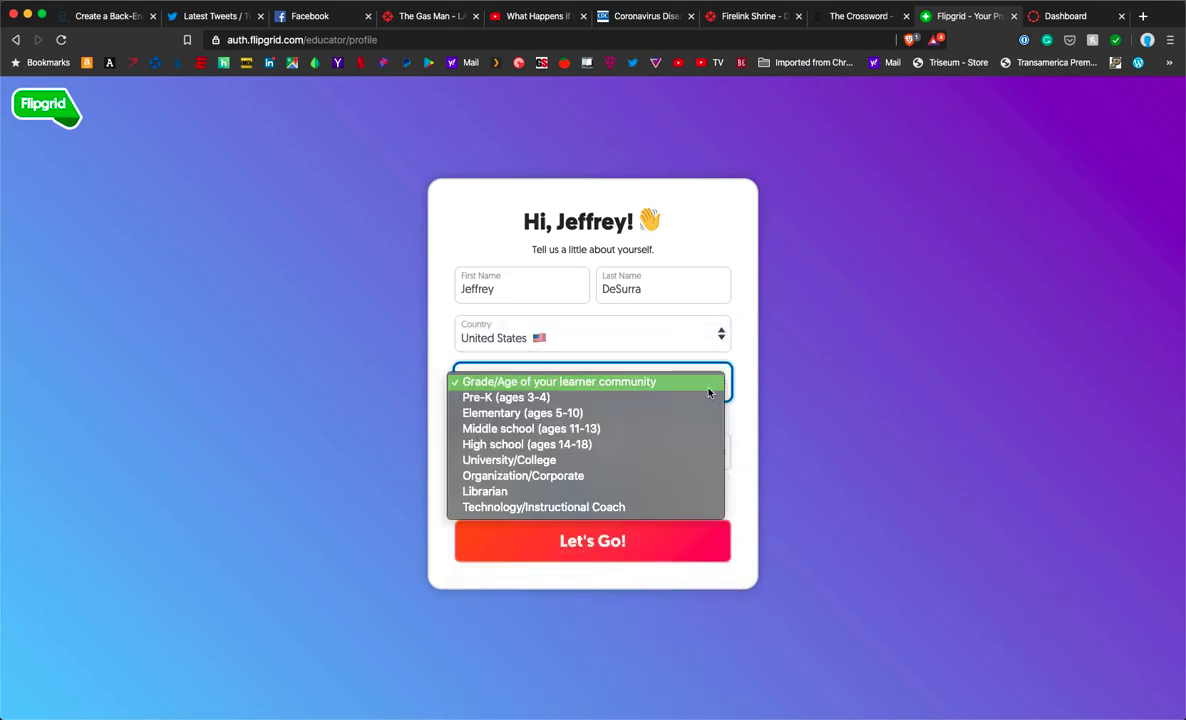
{"action": "left_click", "coordinate": [548, 507]}
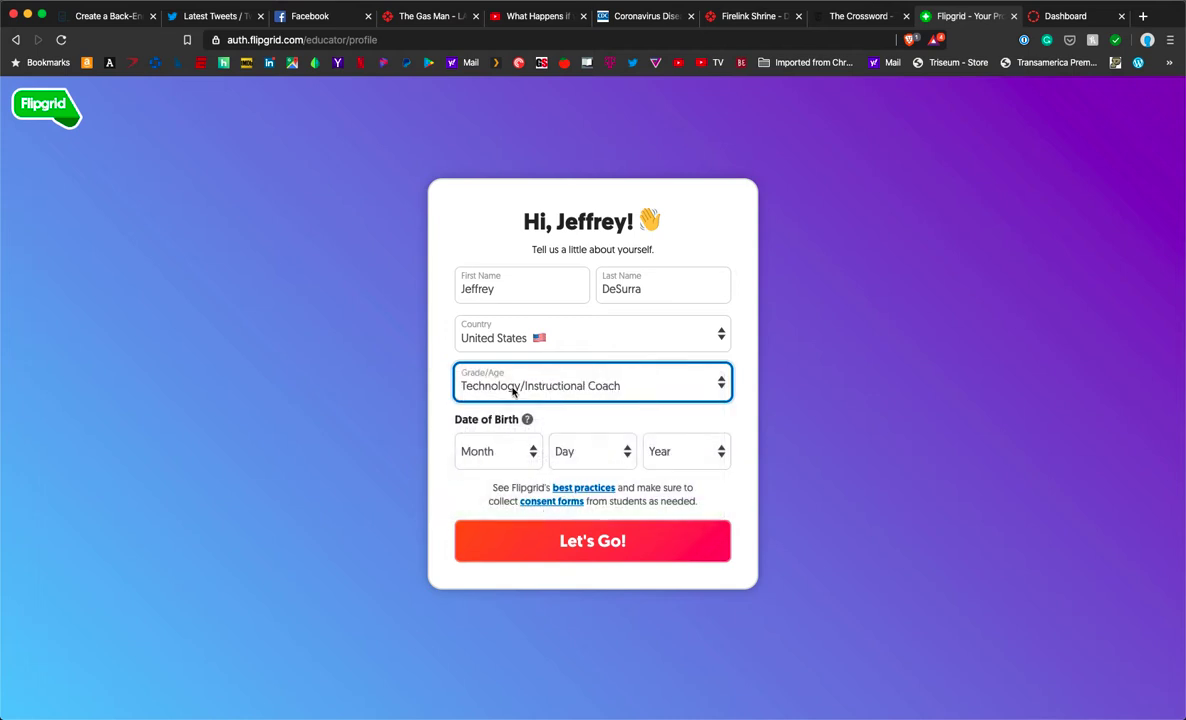
Step: Set the birth date to January 01, 1963 and submit the profile with Let's Go!
{"action": "left_click", "coordinate": [508, 452]}
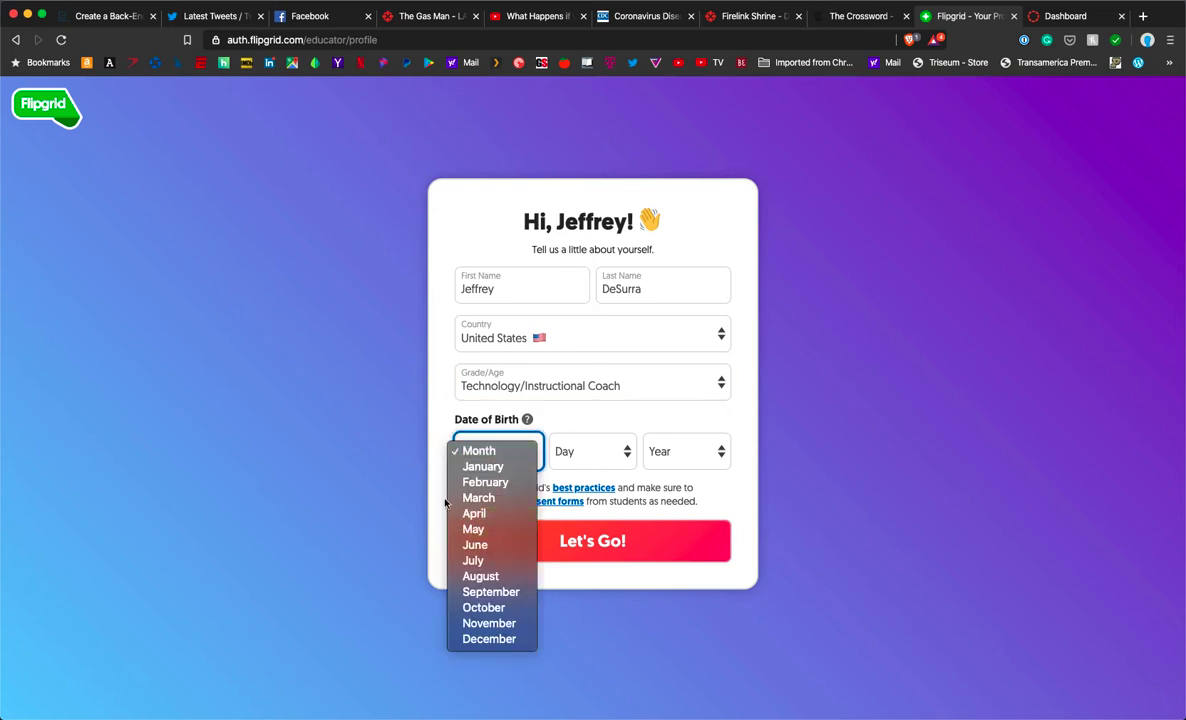
{"action": "left_click", "coordinate": [505, 467]}
{"action": "left_click", "coordinate": [604, 455]}
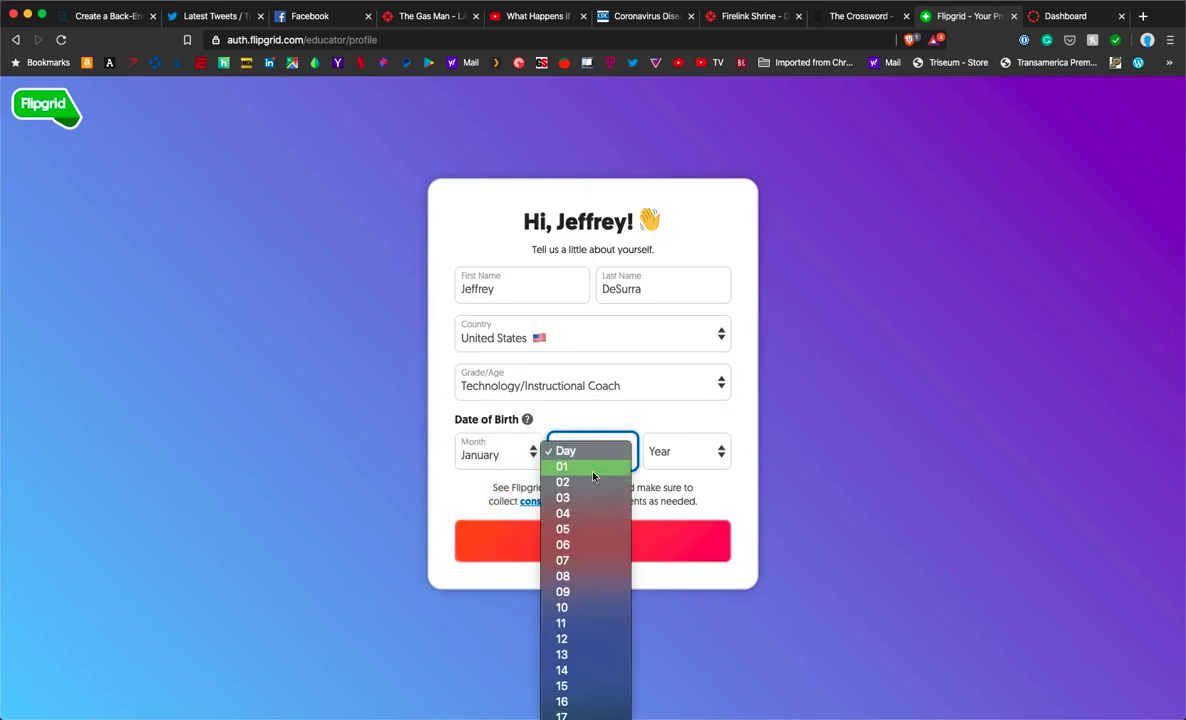
{"action": "left_click", "coordinate": [575, 467]}
{"action": "left_click", "coordinate": [690, 452]}
{"action": "scroll", "coordinate": [668, 530], "scroll_direction": "down", "scroll_amount": 10}
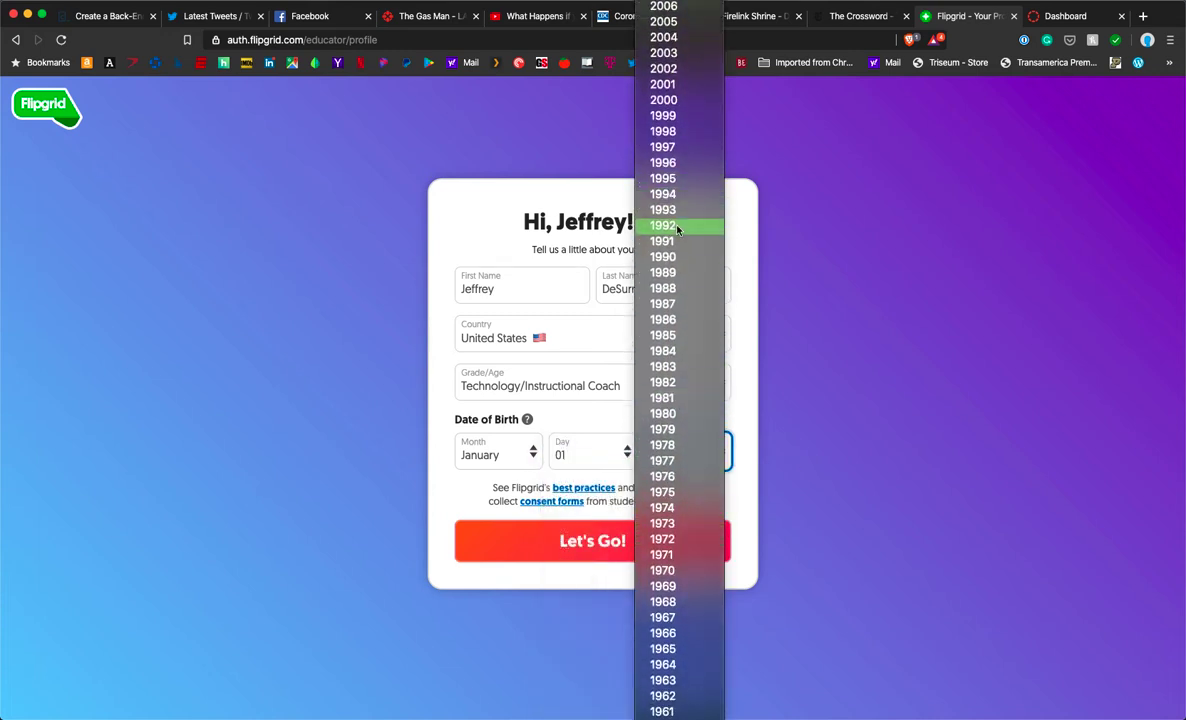
{"action": "scroll", "coordinate": [672, 225], "scroll_direction": "up", "scroll_amount": 2}
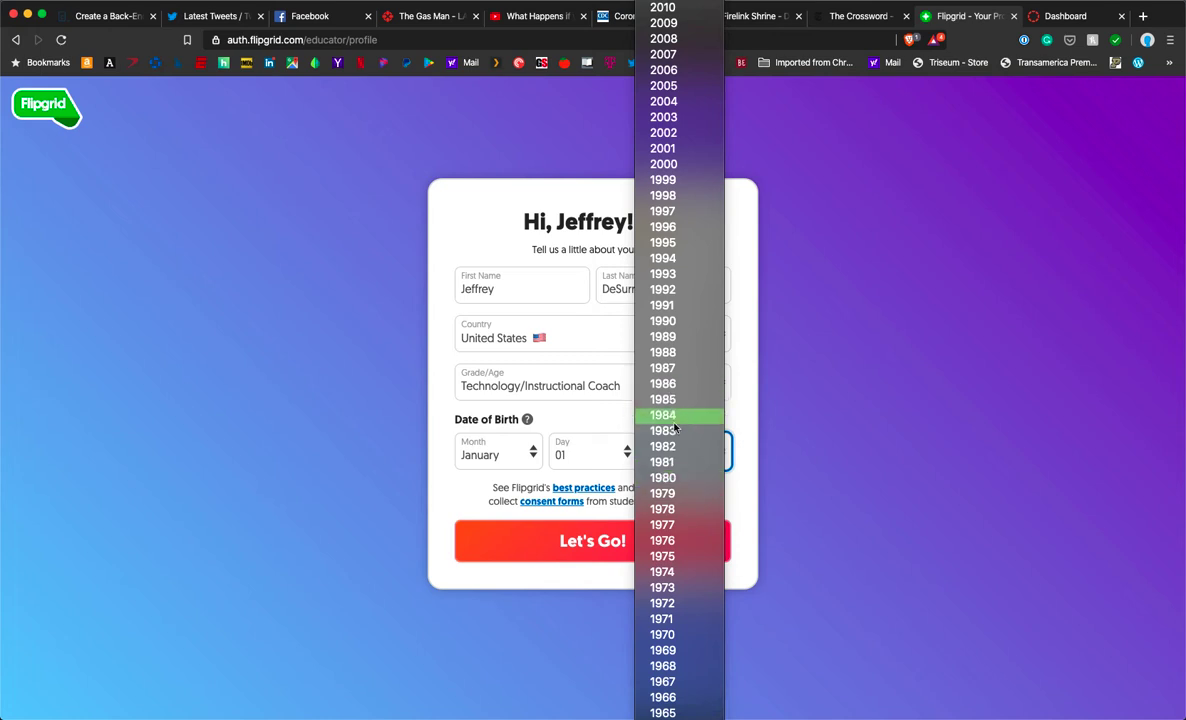
{"action": "scroll", "coordinate": [690, 420], "scroll_direction": "down", "scroll_amount": 5}
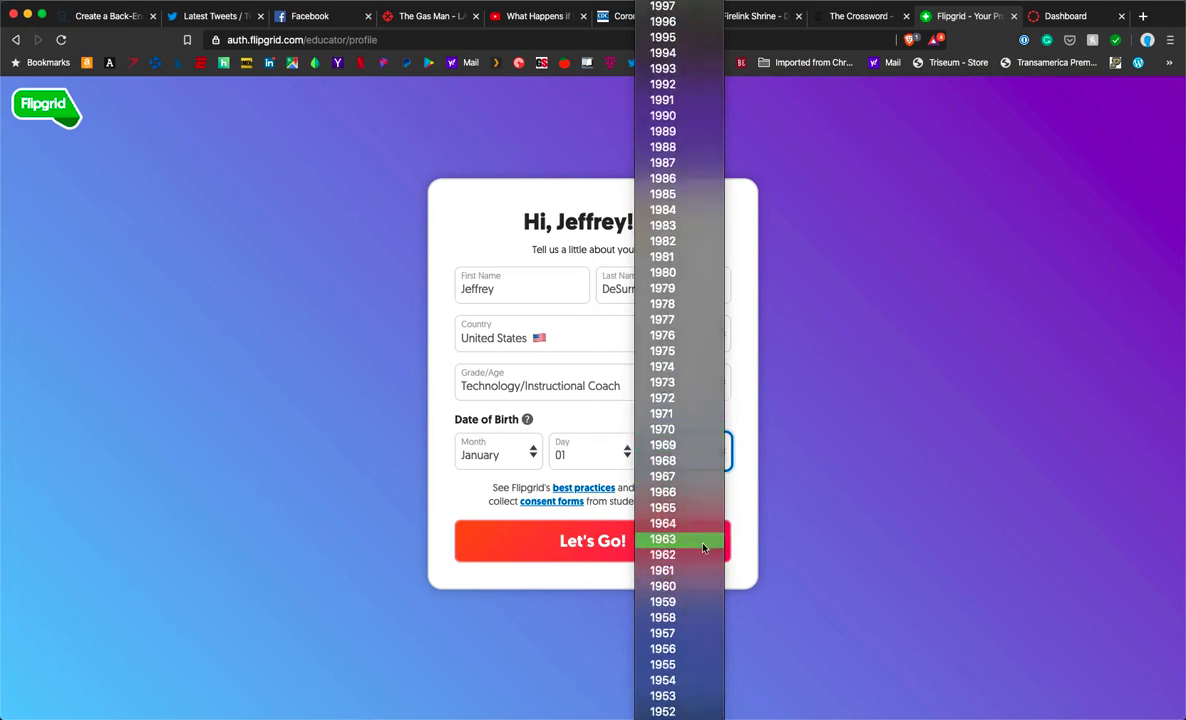
{"action": "left_click", "coordinate": [700, 543]}
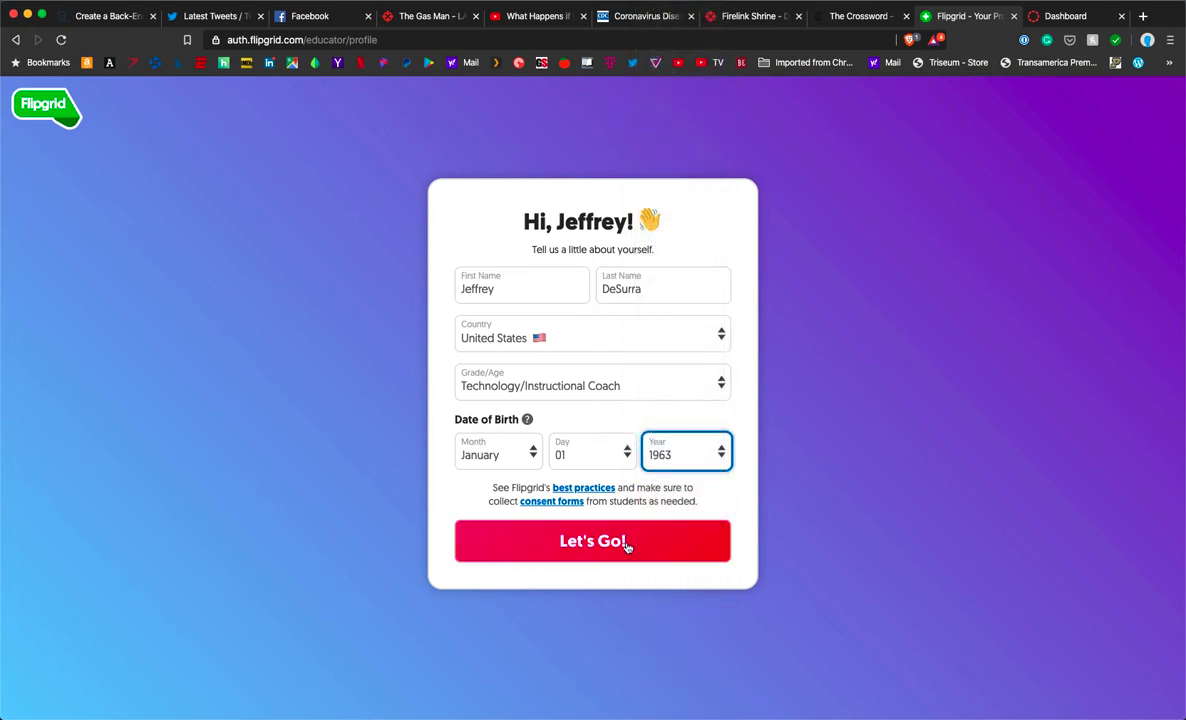
{"action": "left_click", "coordinate": [627, 546]}
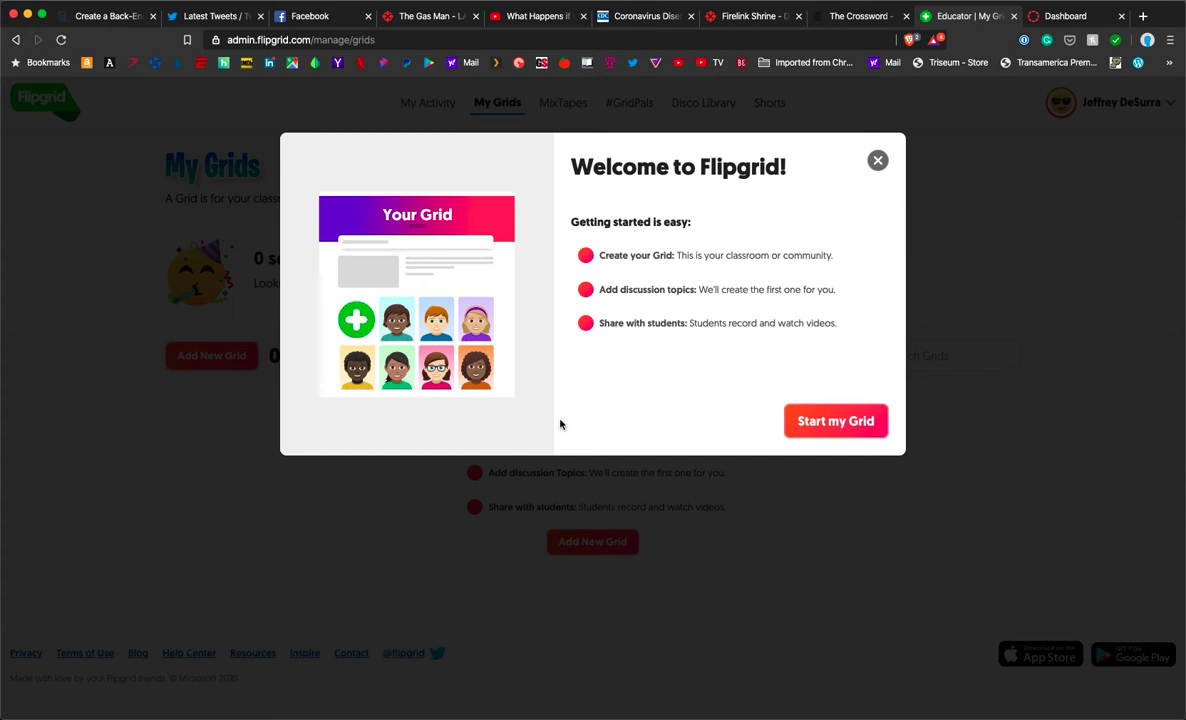
Step: Choose Start my Grid in the Welcome to Flipgrid dialog
{"action": "left_click", "coordinate": [815, 422]}
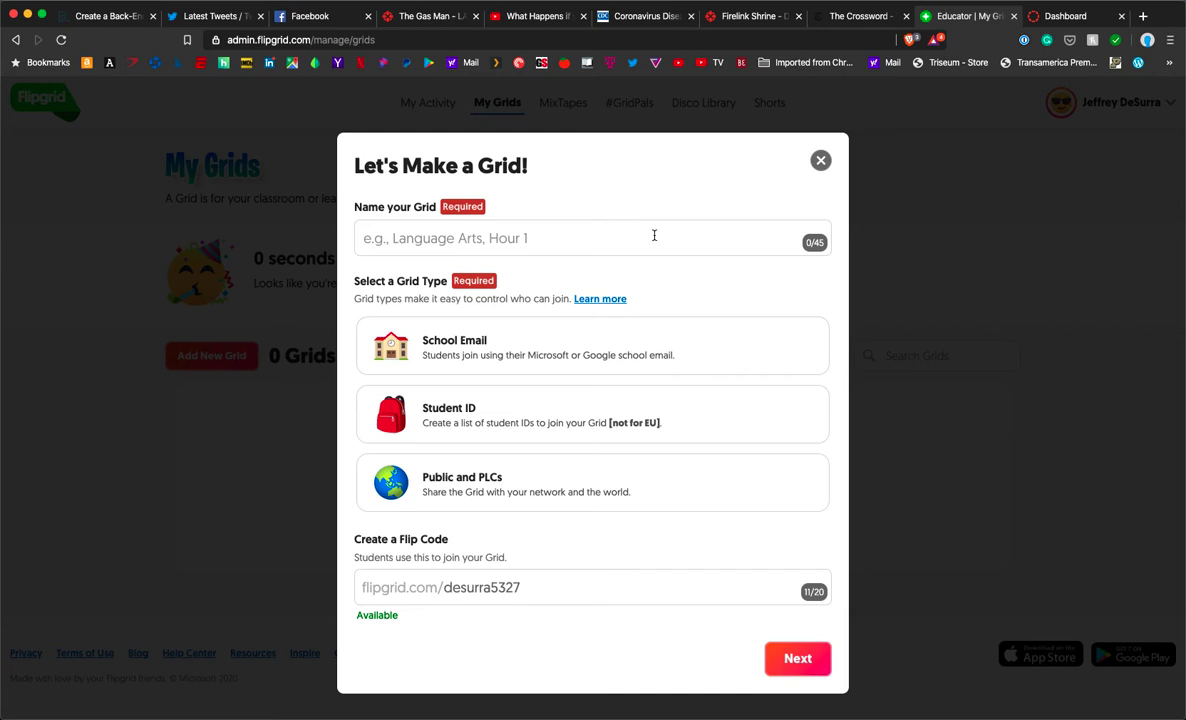
Step: Name the grid 'Test Class', select the Public and PLCs type, and continue
{"action": "left_click", "coordinate": [654, 235]}
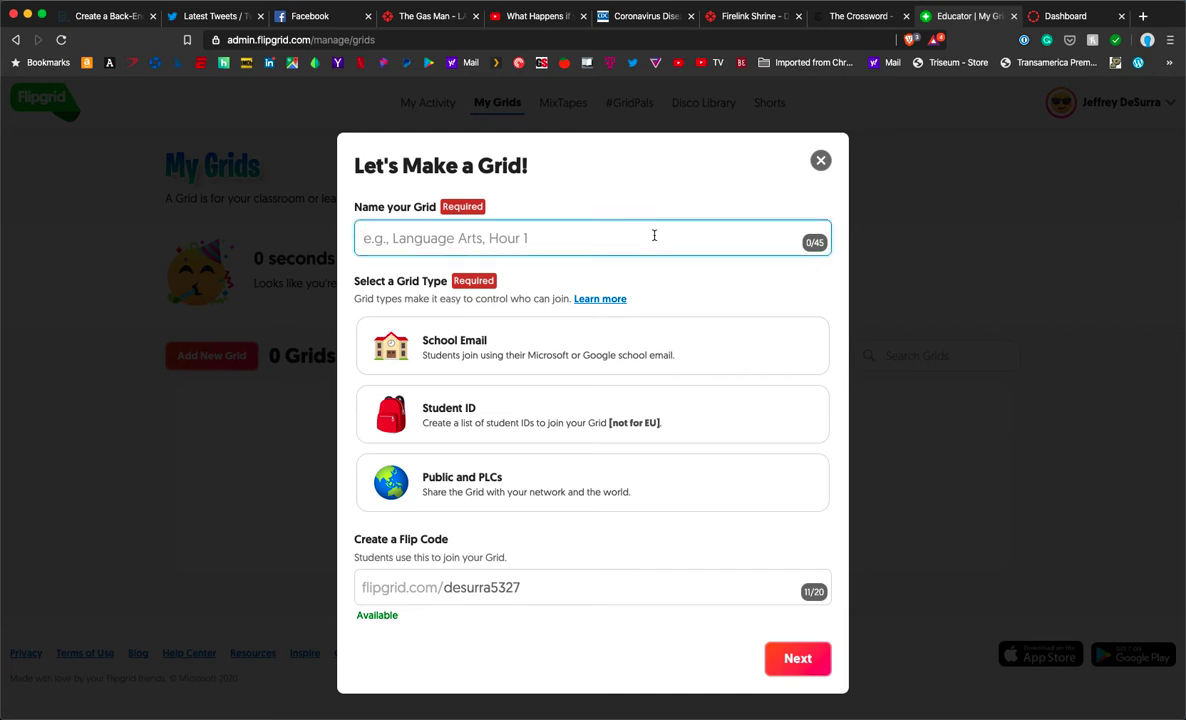
{"action": "type", "text": "Test "}
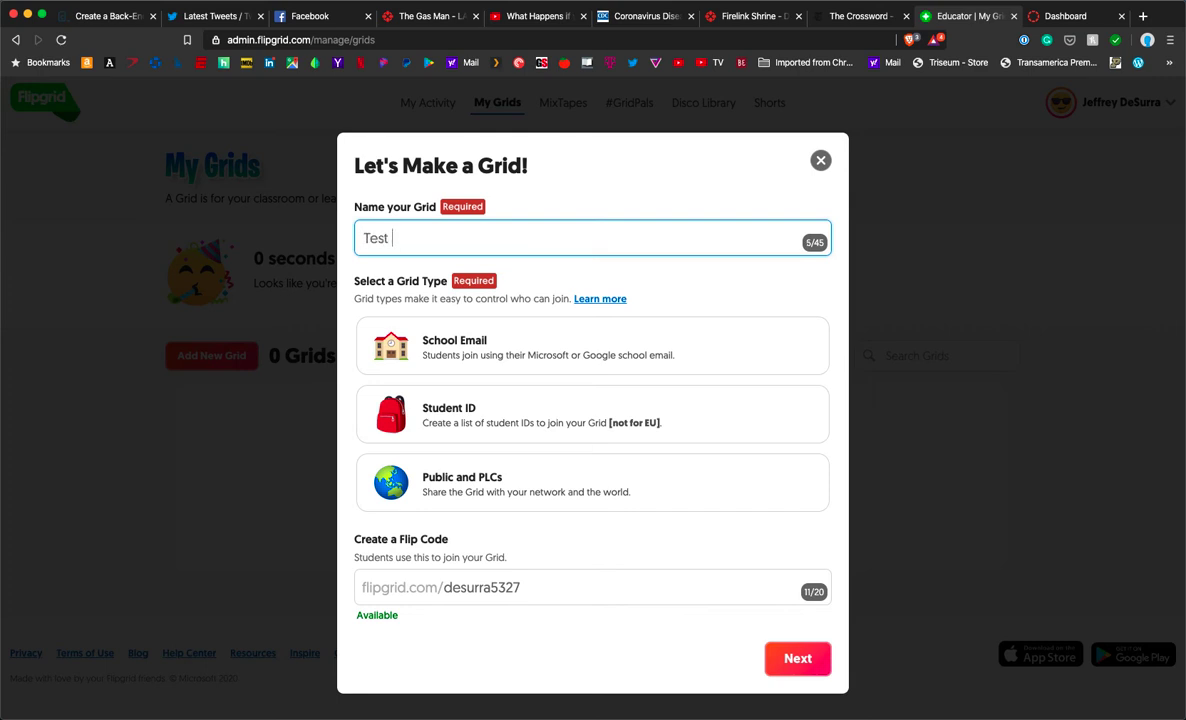
{"action": "type", "text": "Class"}
{"action": "left_click", "coordinate": [659, 506]}
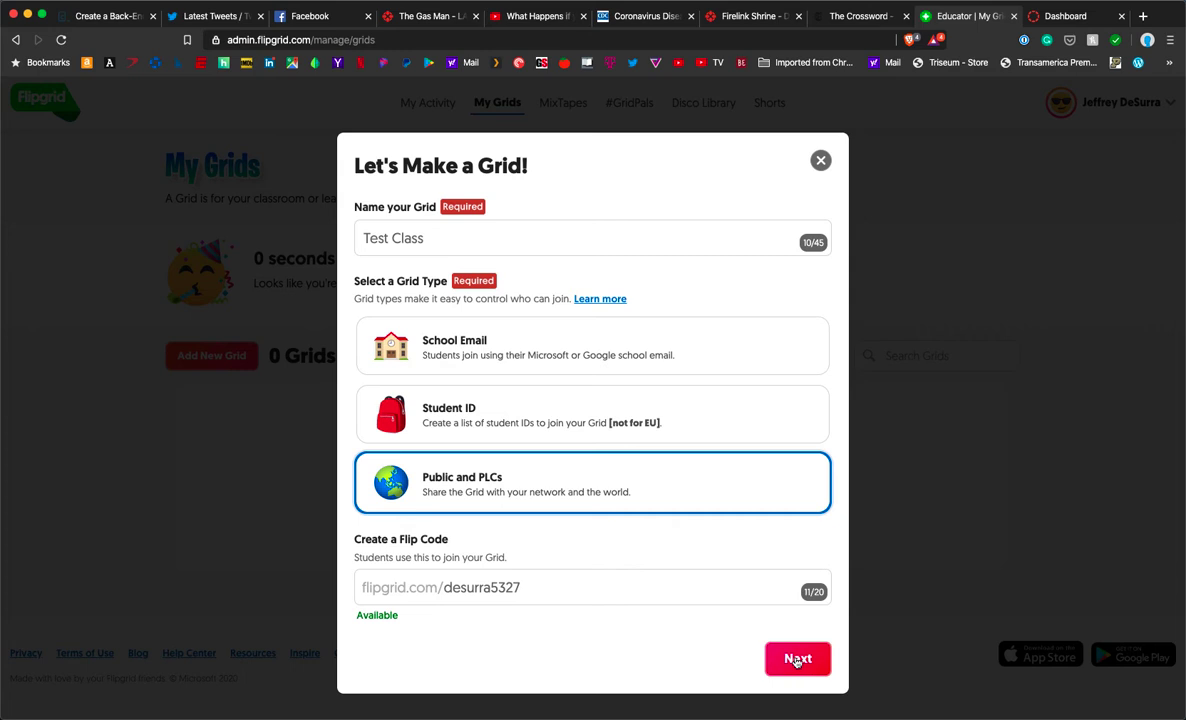
{"action": "left_click", "coordinate": [797, 659]}
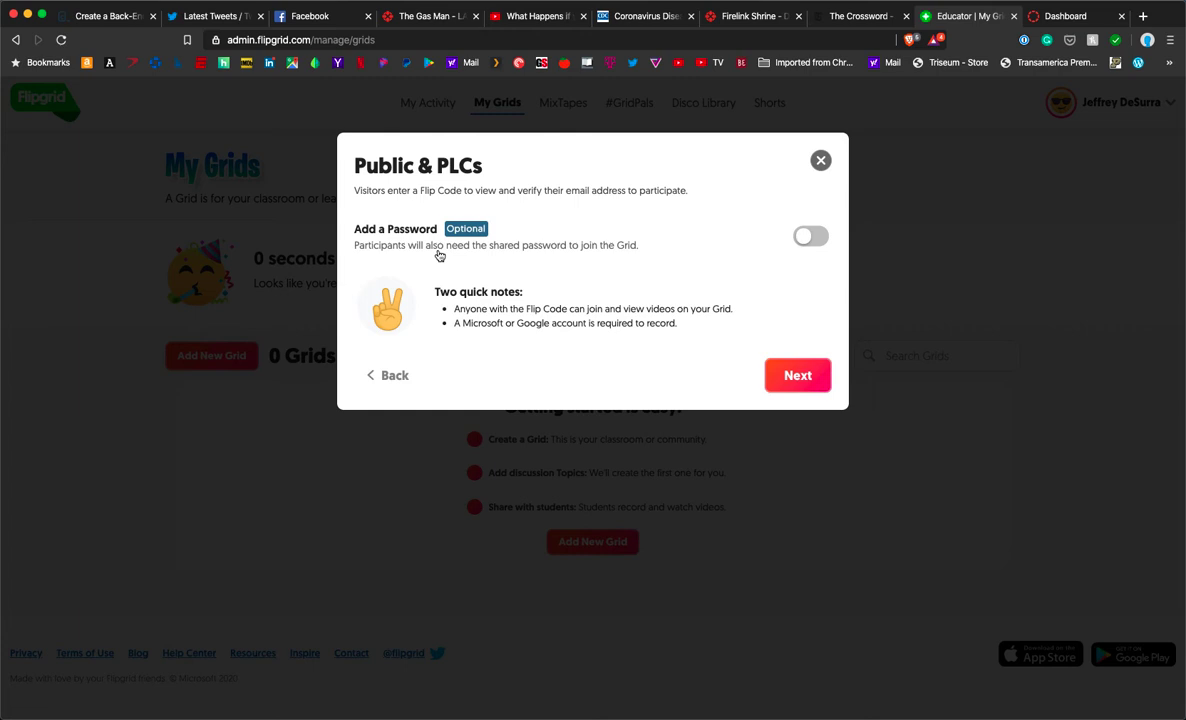
Step: Turn on Add a Password, enter the grid password, verify it, and finish the grid
{"action": "left_click", "coordinate": [811, 236]}
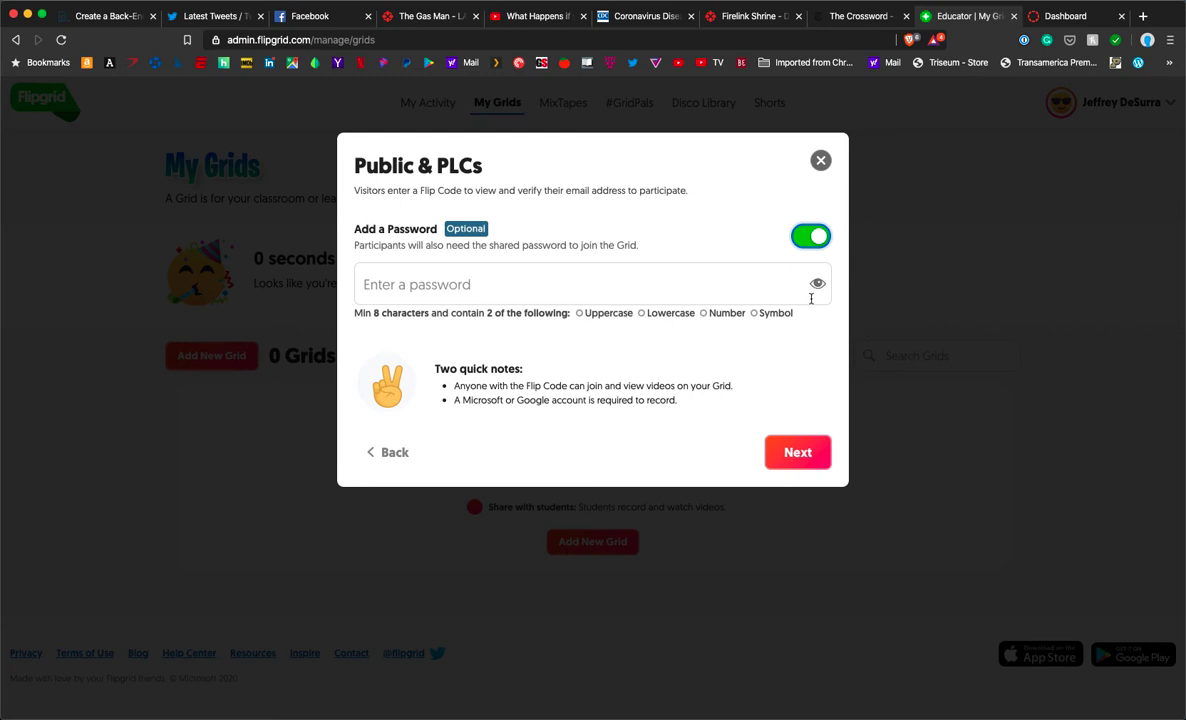
{"action": "left_click", "coordinate": [622, 296]}
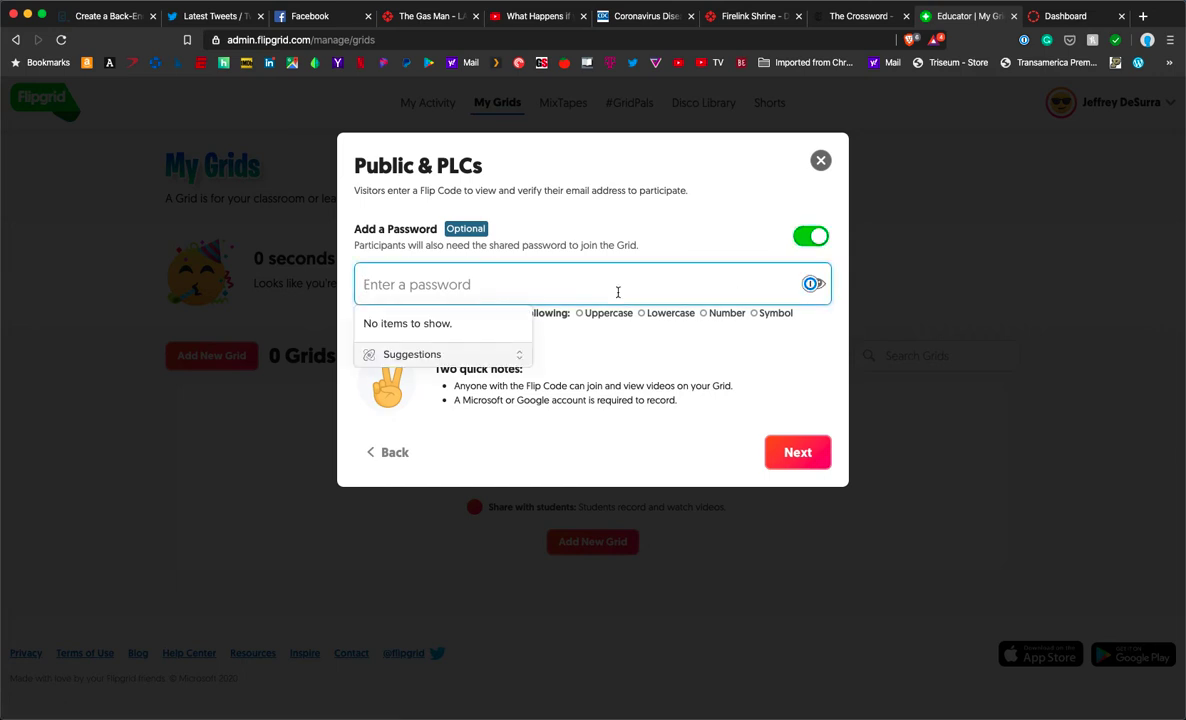
{"action": "type", "text": "•••••••"}
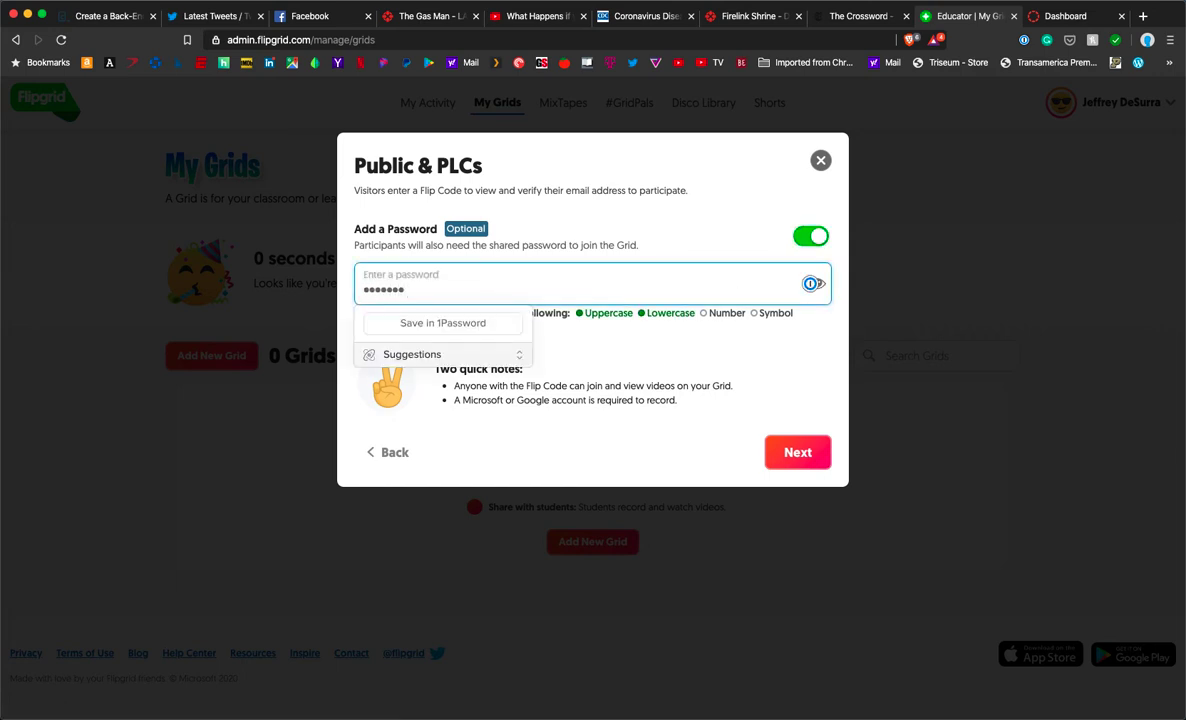
{"action": "type", "text": "••••"}
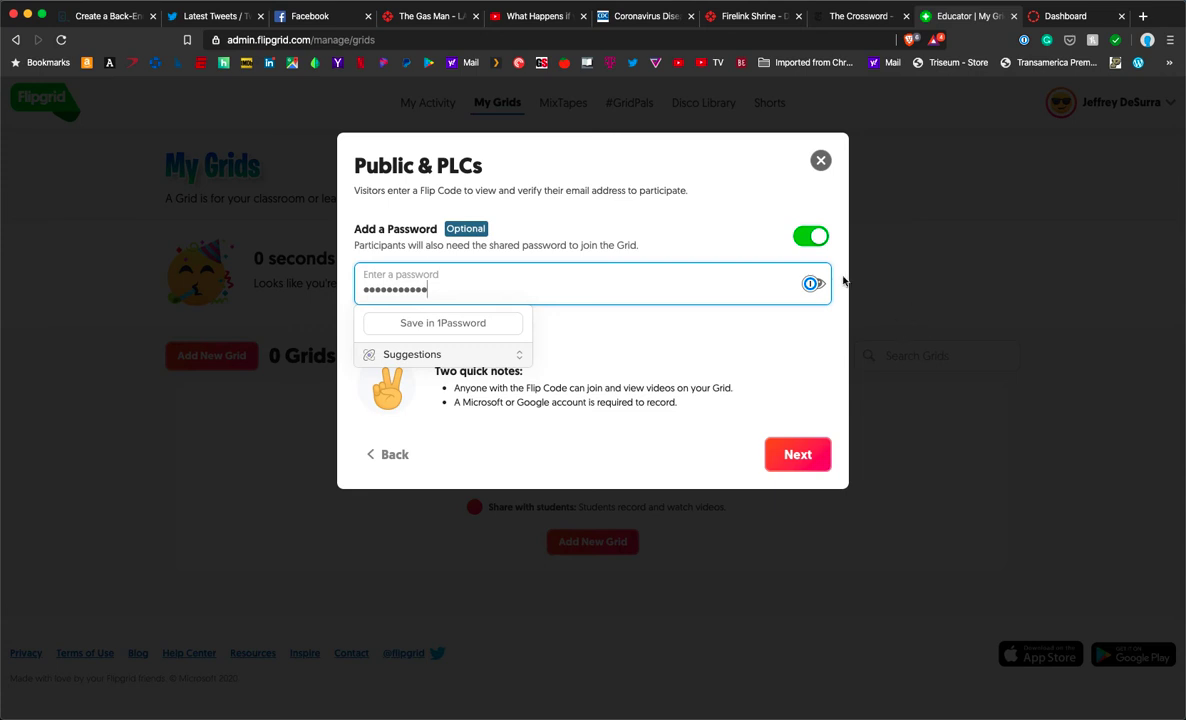
{"action": "left_click", "coordinate": [817, 283]}
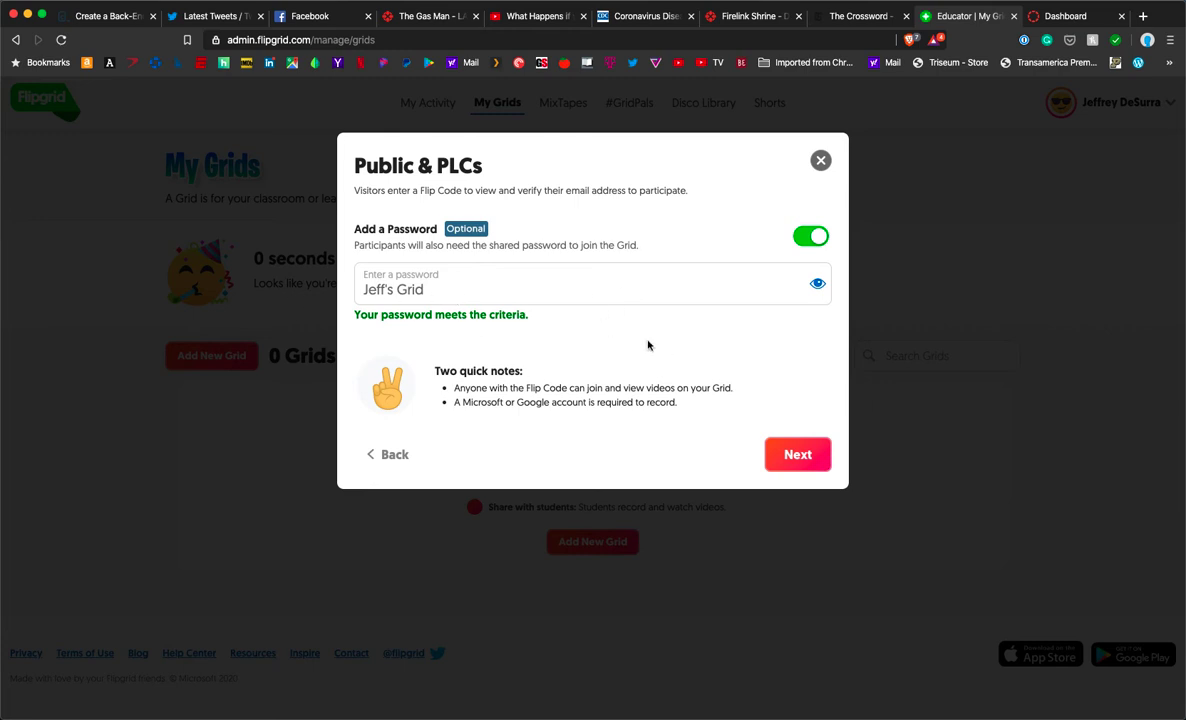
{"action": "left_click", "coordinate": [790, 454]}
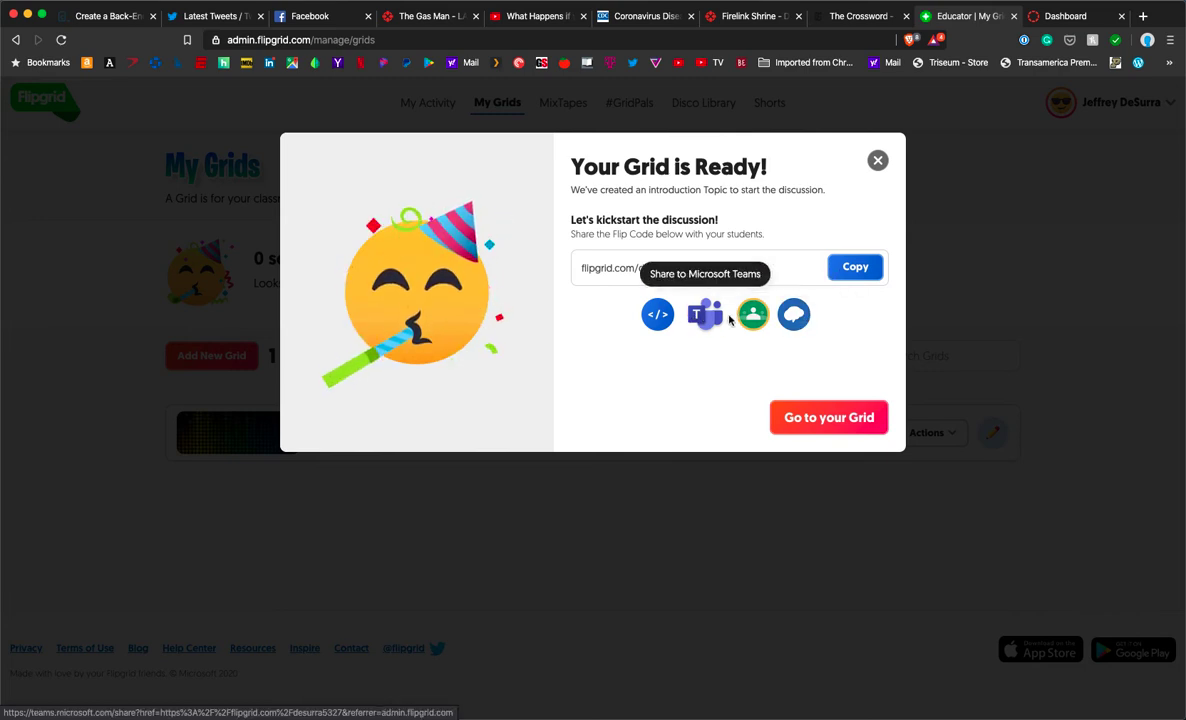
{"action": "left_click", "coordinate": [860, 416]}
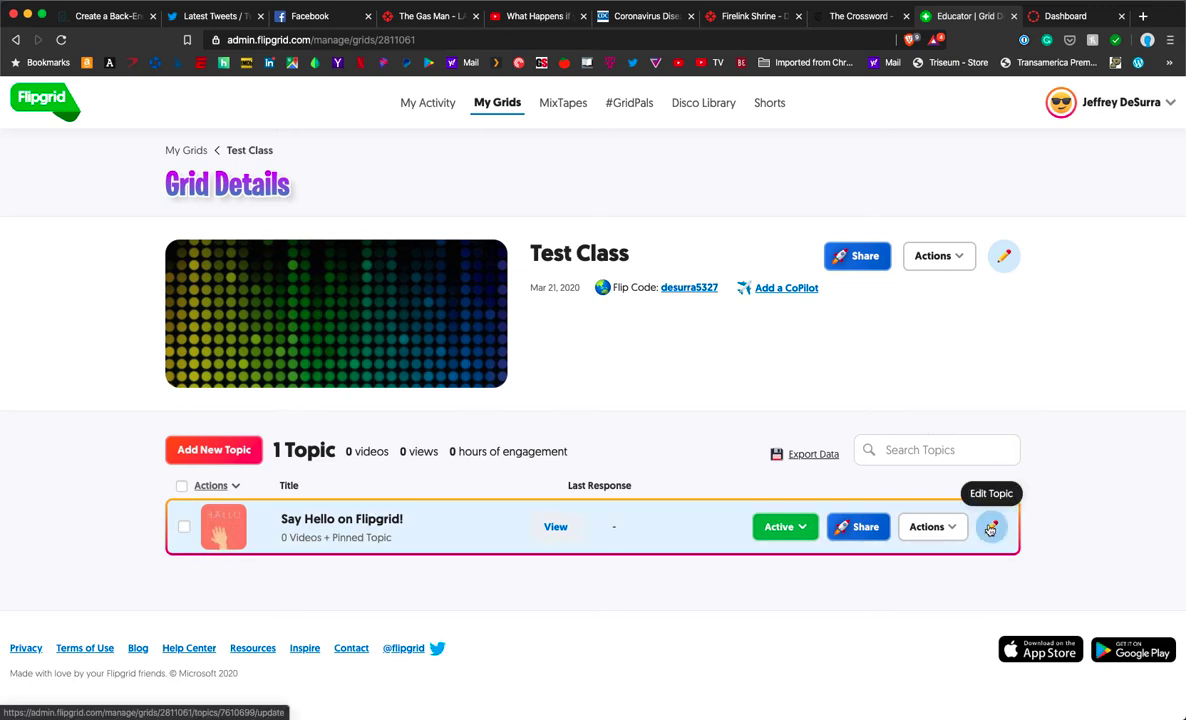
{"action": "left_click", "coordinate": [942, 528]}
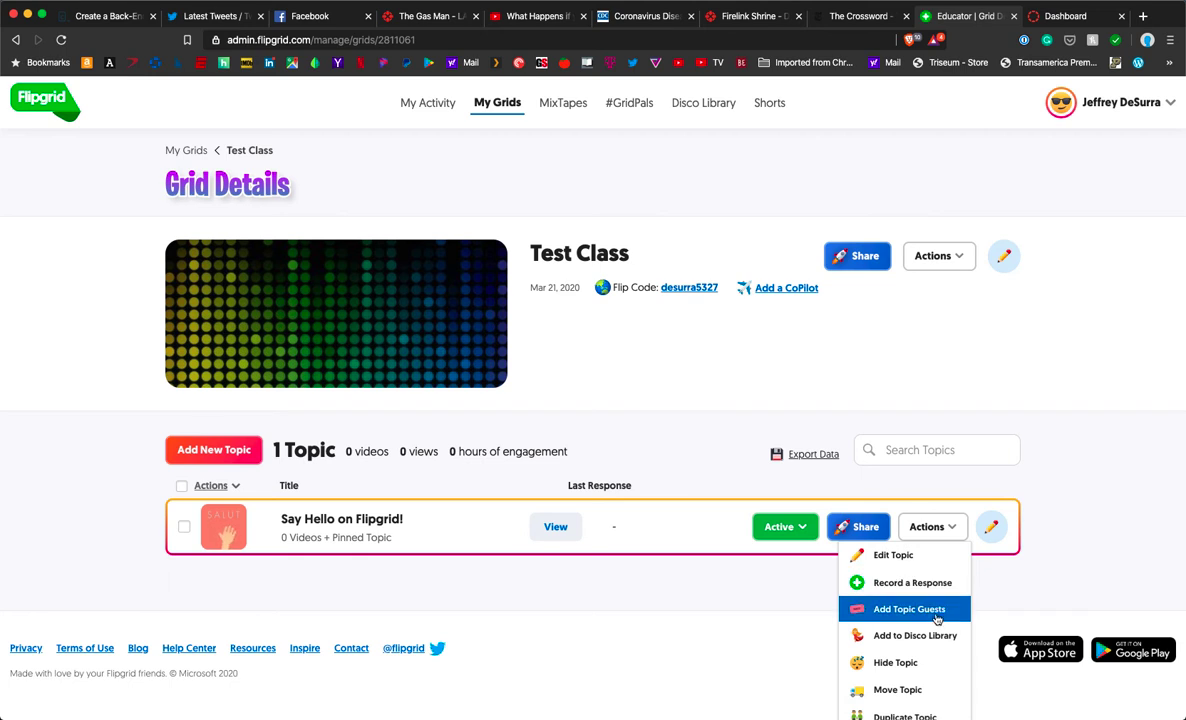
{"action": "scroll", "coordinate": [944, 636], "scroll_direction": "down", "scroll_amount": 2}
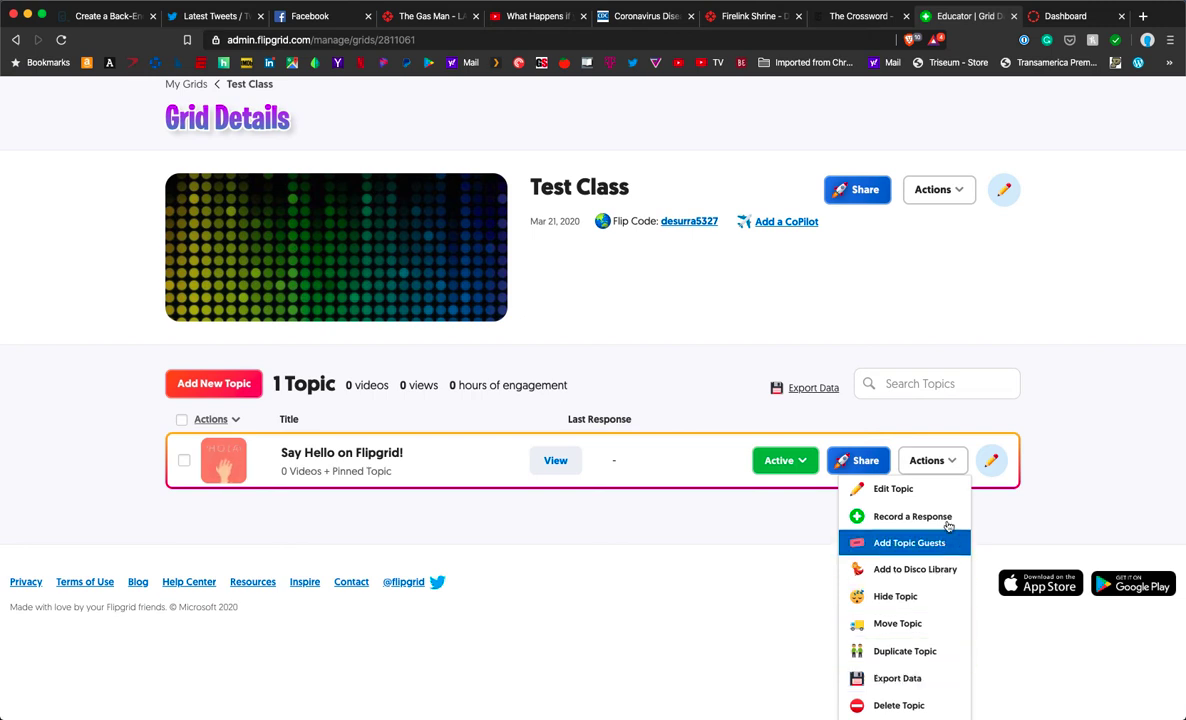
{"action": "left_click", "coordinate": [935, 460]}
{"action": "scroll", "coordinate": [935, 458], "scroll_direction": "up", "scroll_amount": 2}
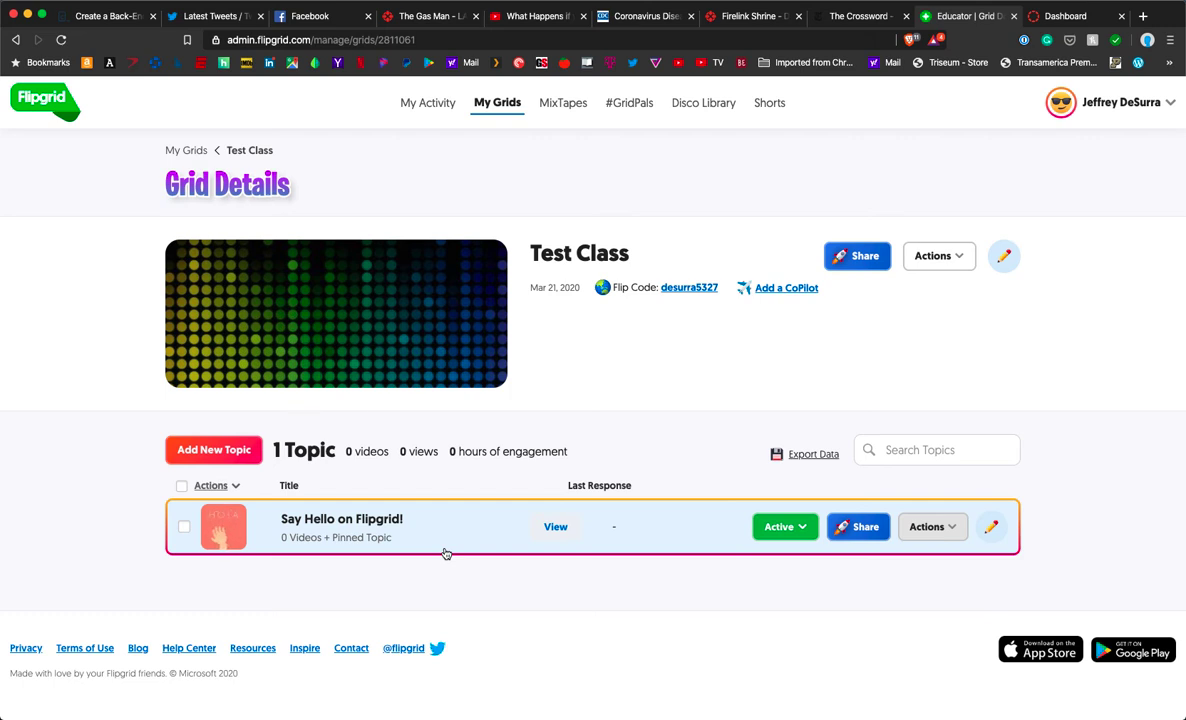
Step: Add a new topic titled 'Test Topic' with a 1 minute 30 seconds recording time
{"action": "left_click", "coordinate": [203, 449]}
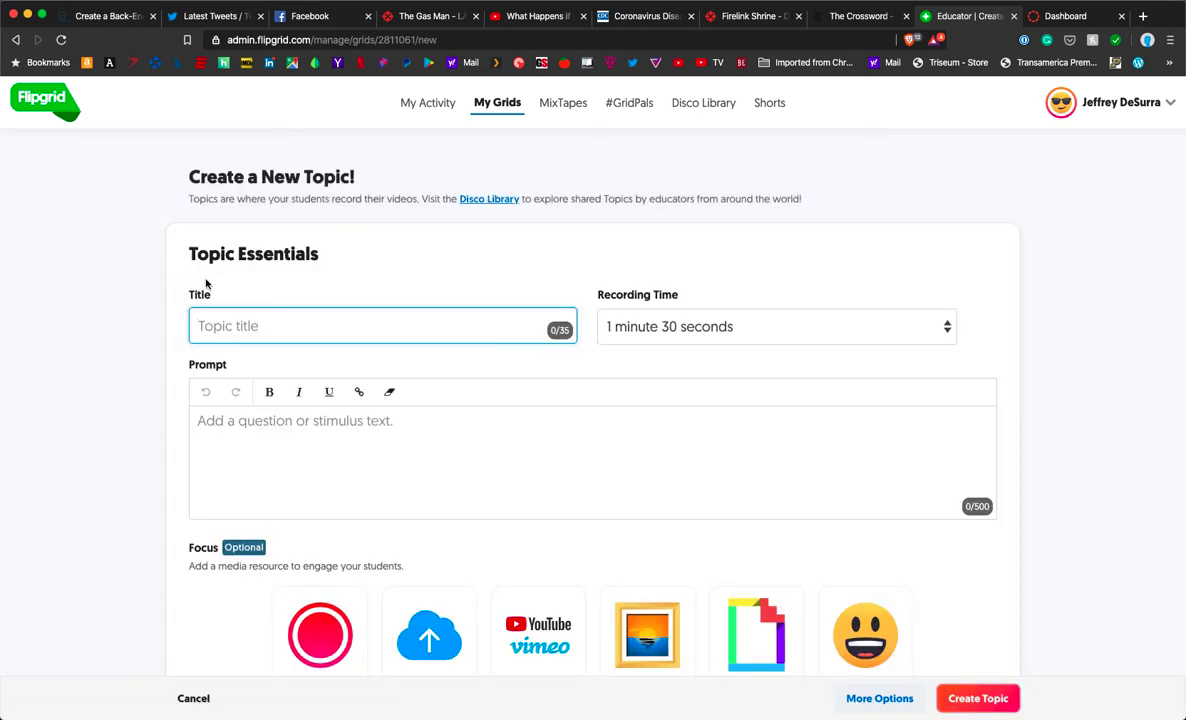
{"action": "type", "text": "Test Topic"}
{"action": "left_click", "coordinate": [885, 320]}
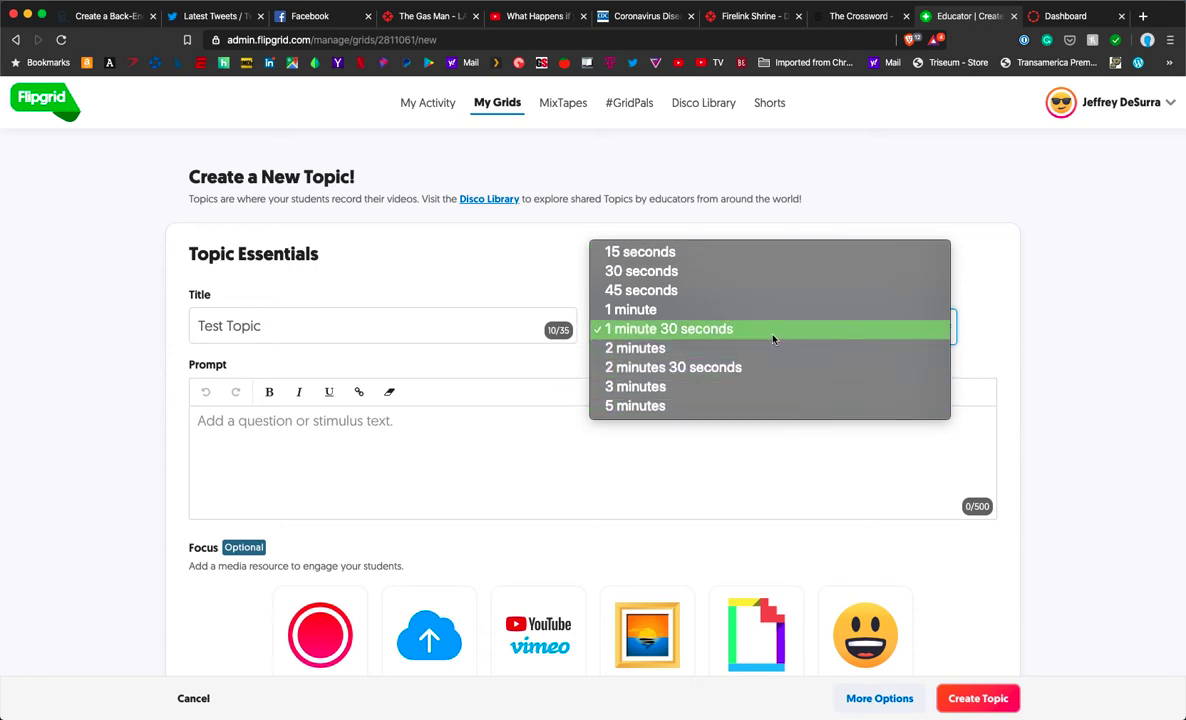
{"action": "left_click", "coordinate": [993, 312]}
{"action": "scroll", "coordinate": [900, 330], "scroll_direction": "down", "scroll_amount": 1}
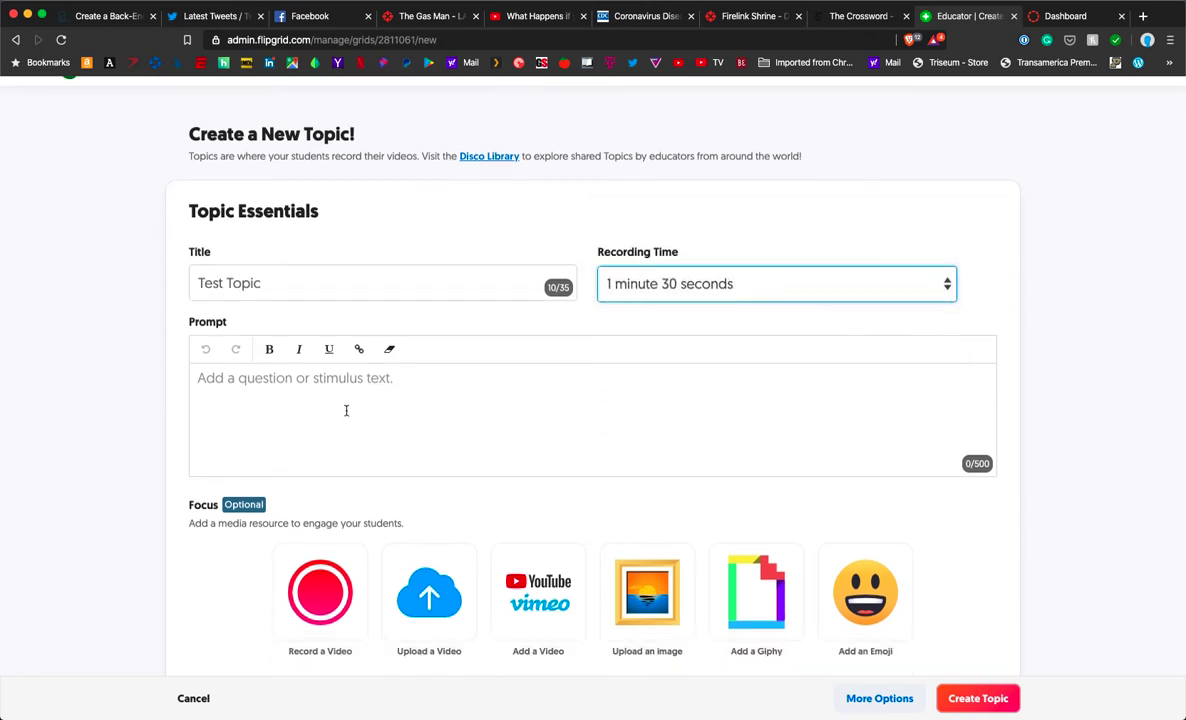
Step: Enter the prompt 'What is your favorite aspect of teaching?' for Test Topic
{"action": "left_click", "coordinate": [403, 401]}
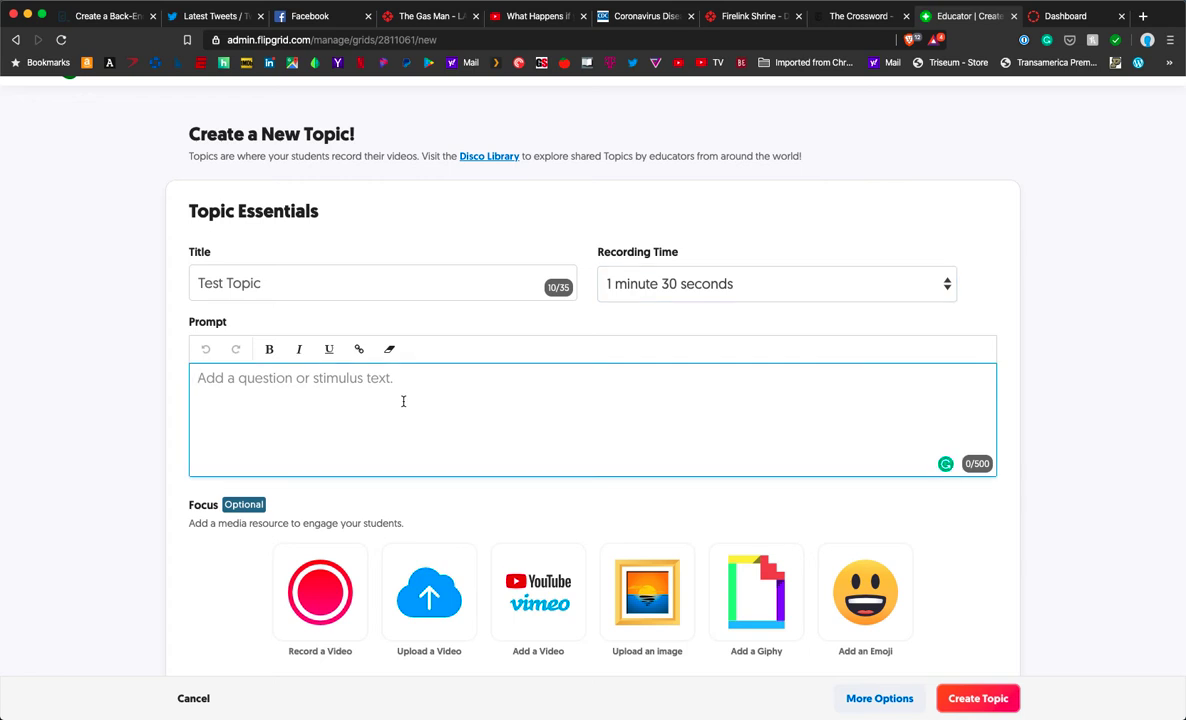
{"action": "type", "text": "What "}
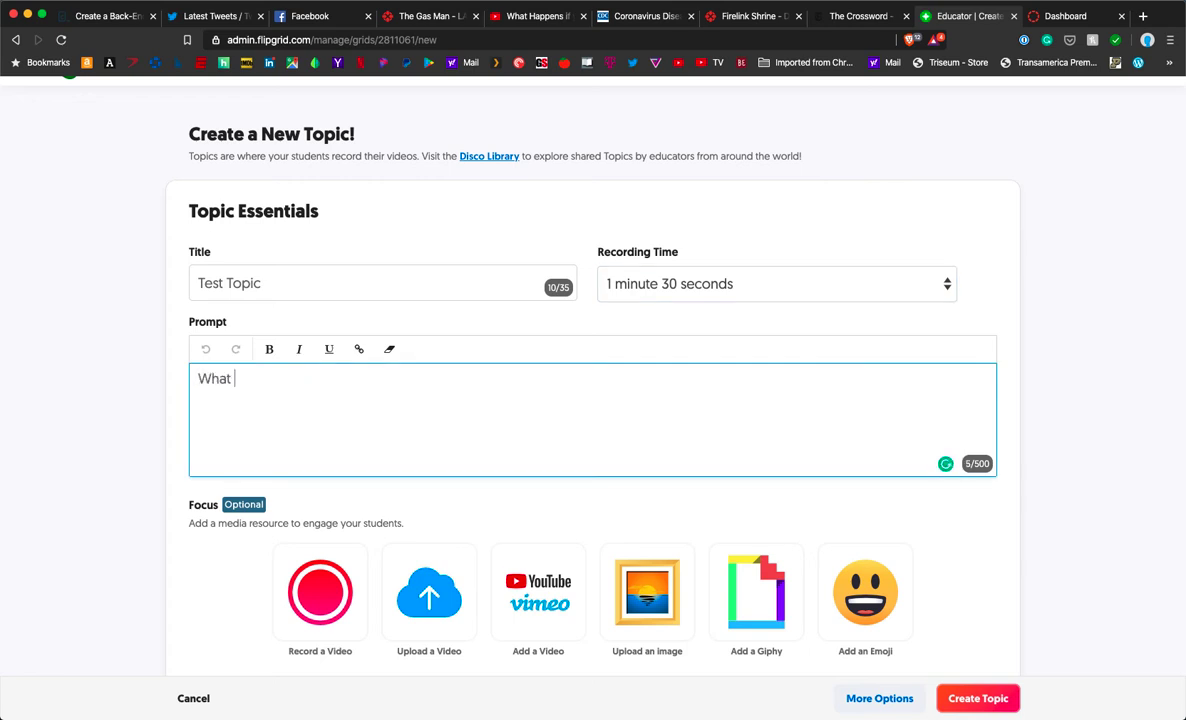
{"action": "type", "text": "is your favorite a"}
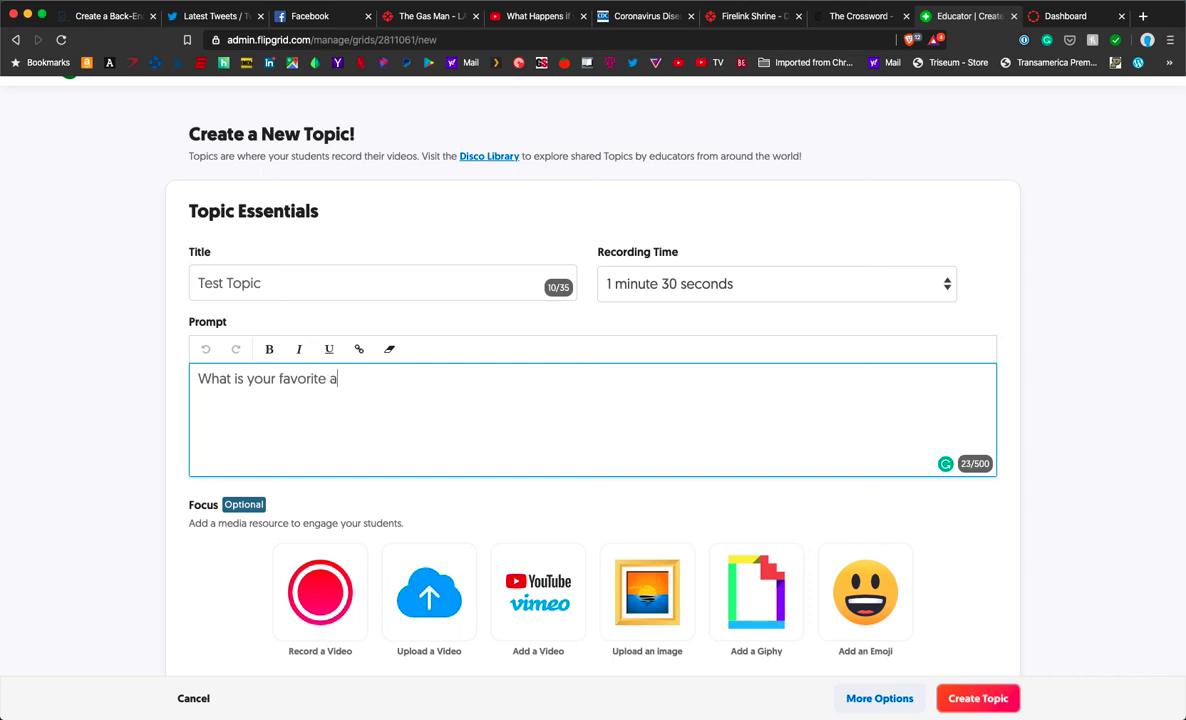
{"action": "type", "text": "spect of teaching?"}
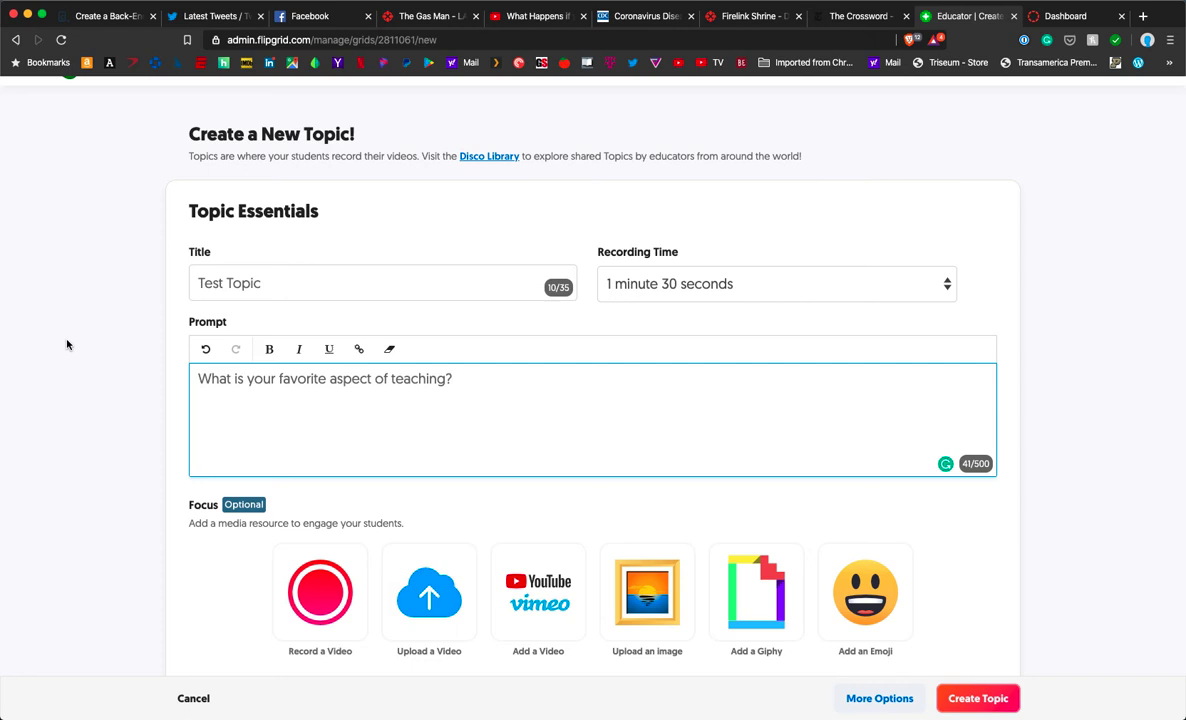
{"action": "scroll", "coordinate": [67, 344], "scroll_direction": "down", "scroll_amount": 3}
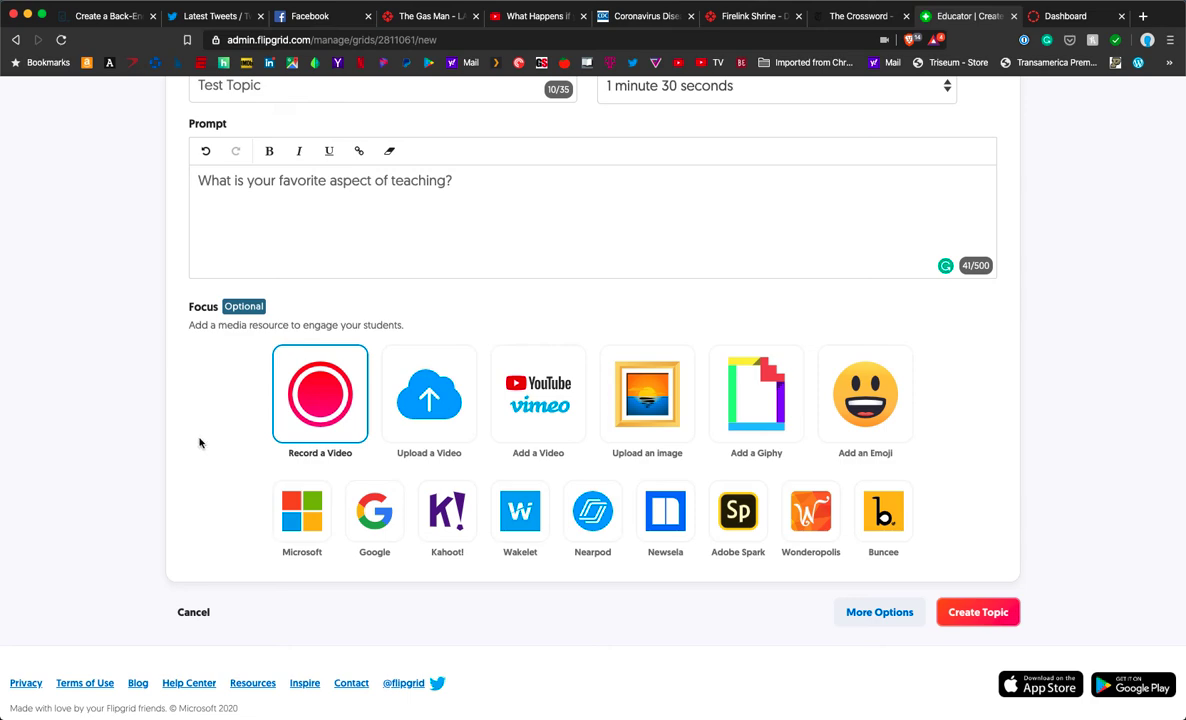
Step: Set the smiling face with halo emoji as Focus and show More Options
{"action": "left_click", "coordinate": [865, 395]}
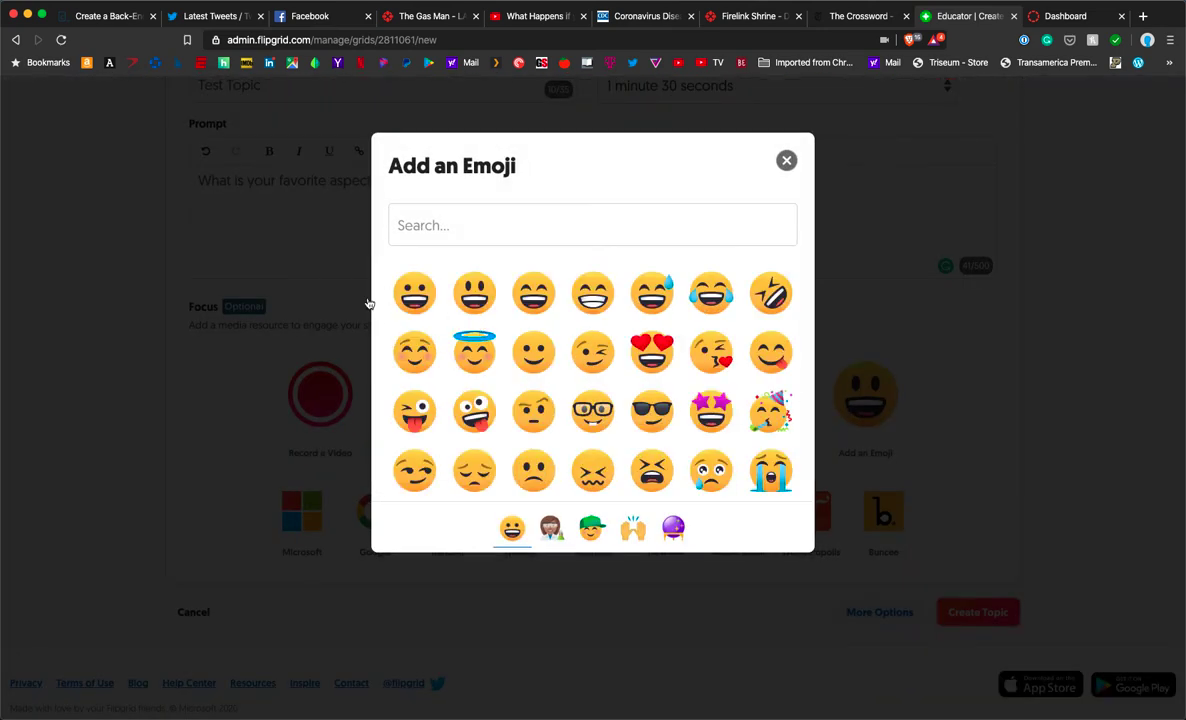
{"action": "left_click", "coordinate": [474, 352]}
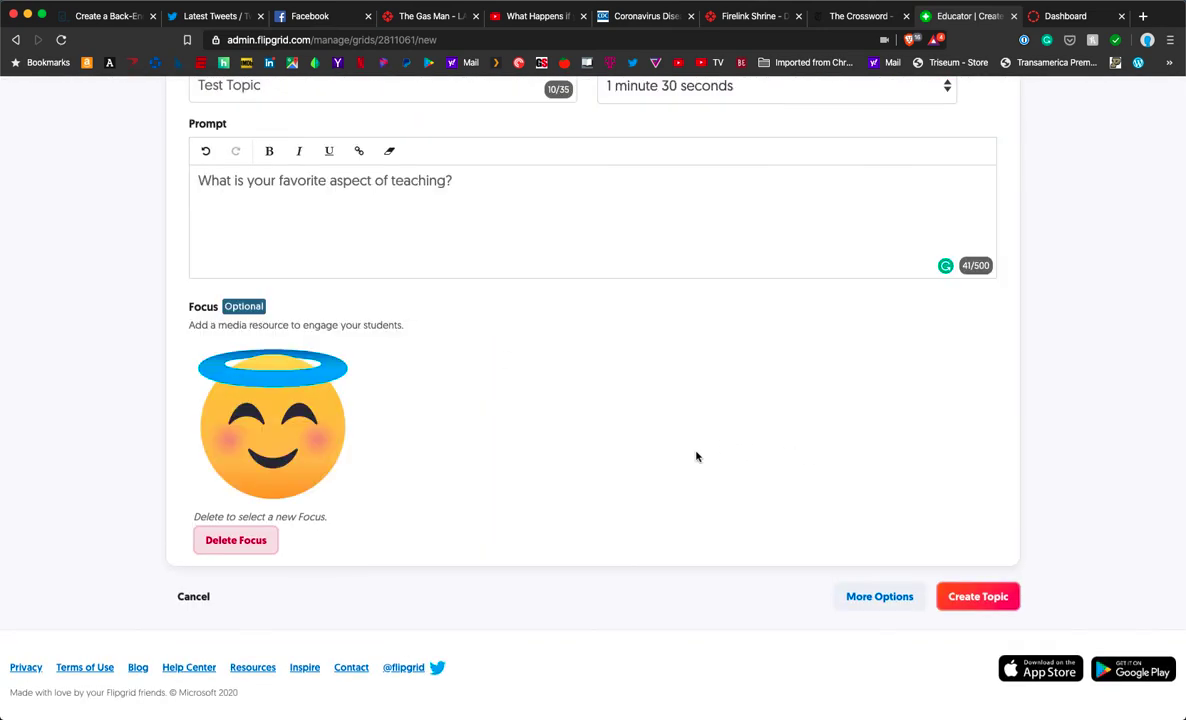
{"action": "scroll", "coordinate": [664, 447], "scroll_direction": "down", "scroll_amount": 1}
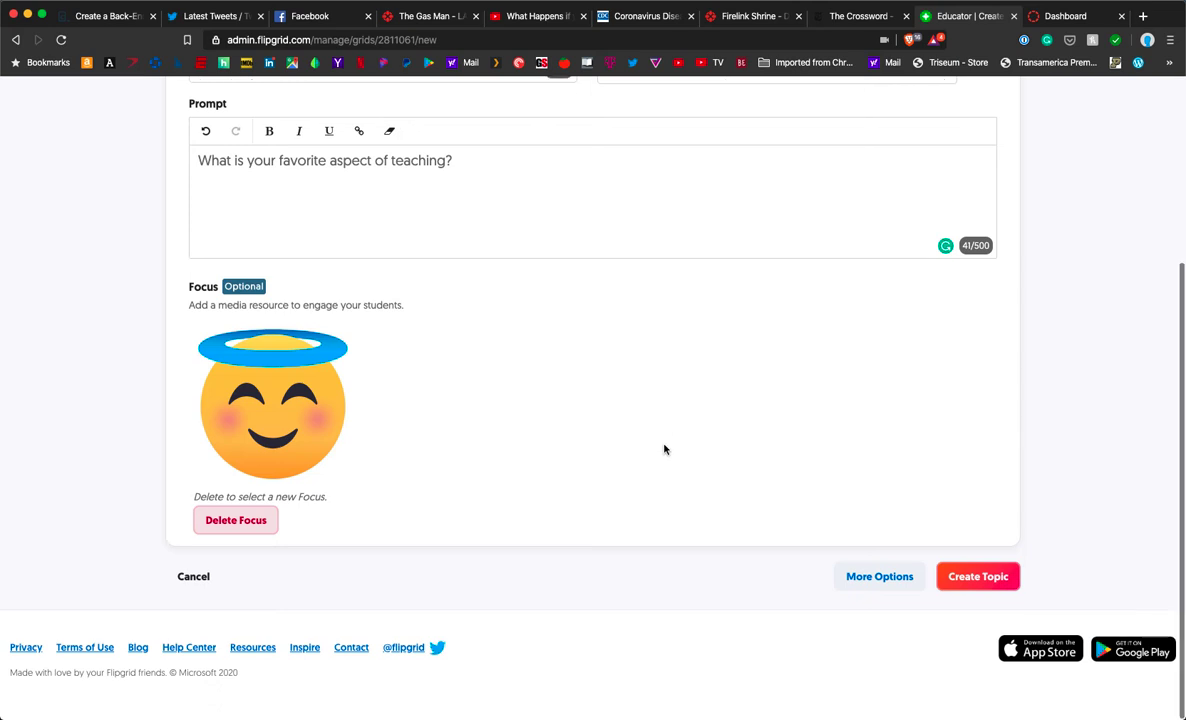
{"action": "left_click", "coordinate": [880, 577]}
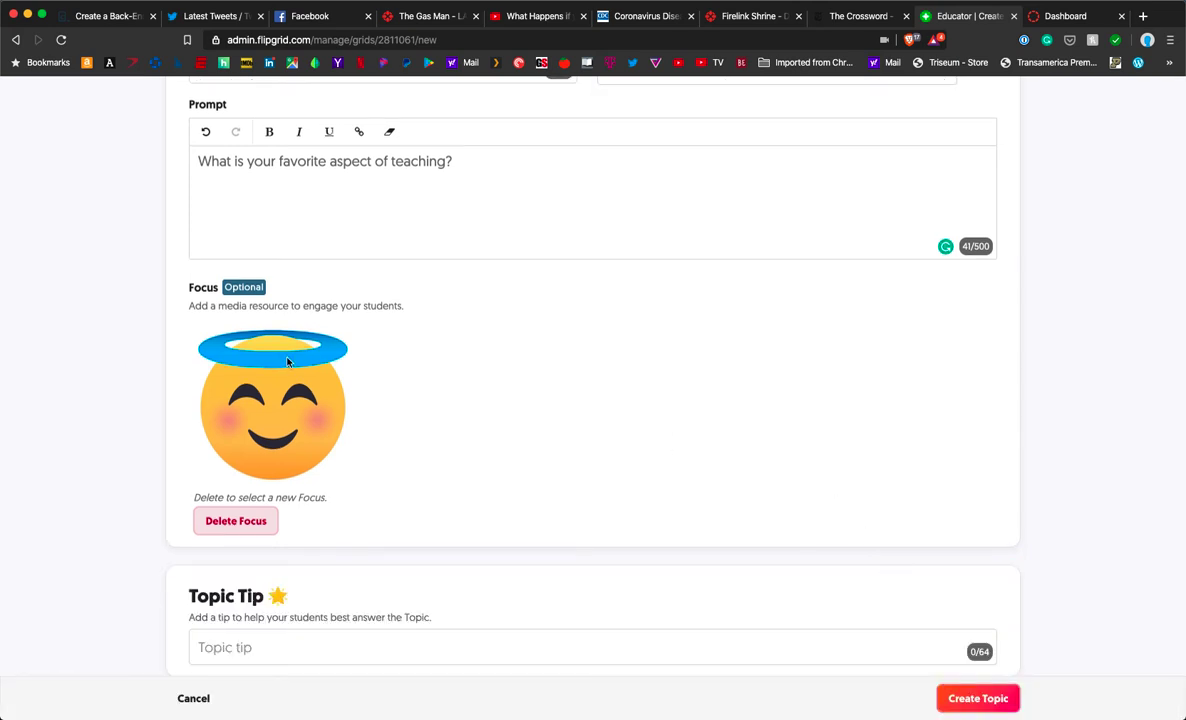
{"action": "scroll", "coordinate": [224, 438], "scroll_direction": "down", "scroll_amount": 5}
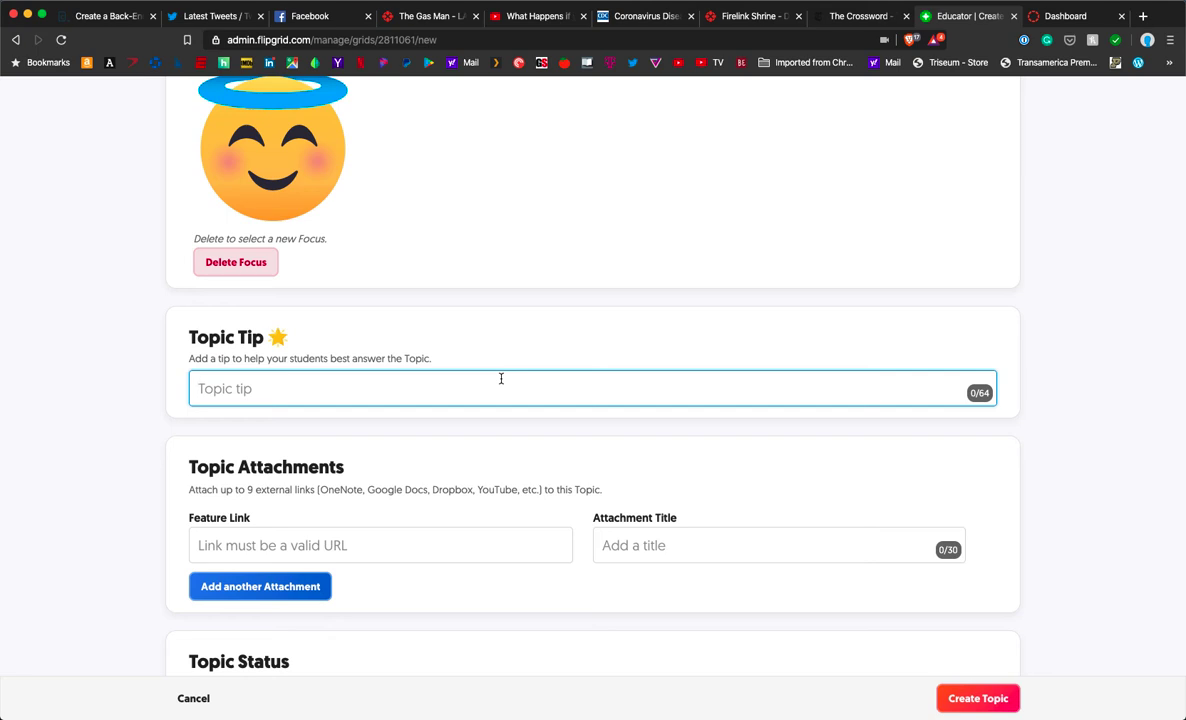
{"action": "scroll", "coordinate": [184, 417], "scroll_direction": "down", "scroll_amount": 1}
{"action": "scroll", "coordinate": [184, 417], "scroll_direction": "down", "scroll_amount": 4}
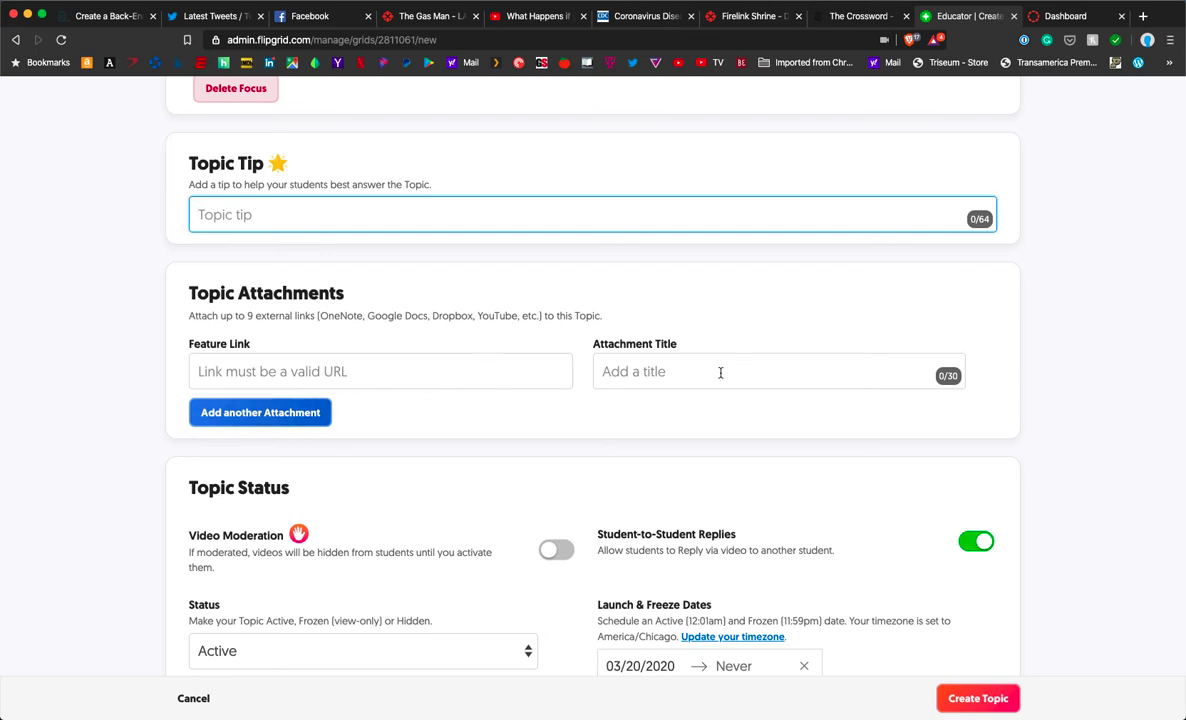
{"action": "left_click", "coordinate": [424, 366]}
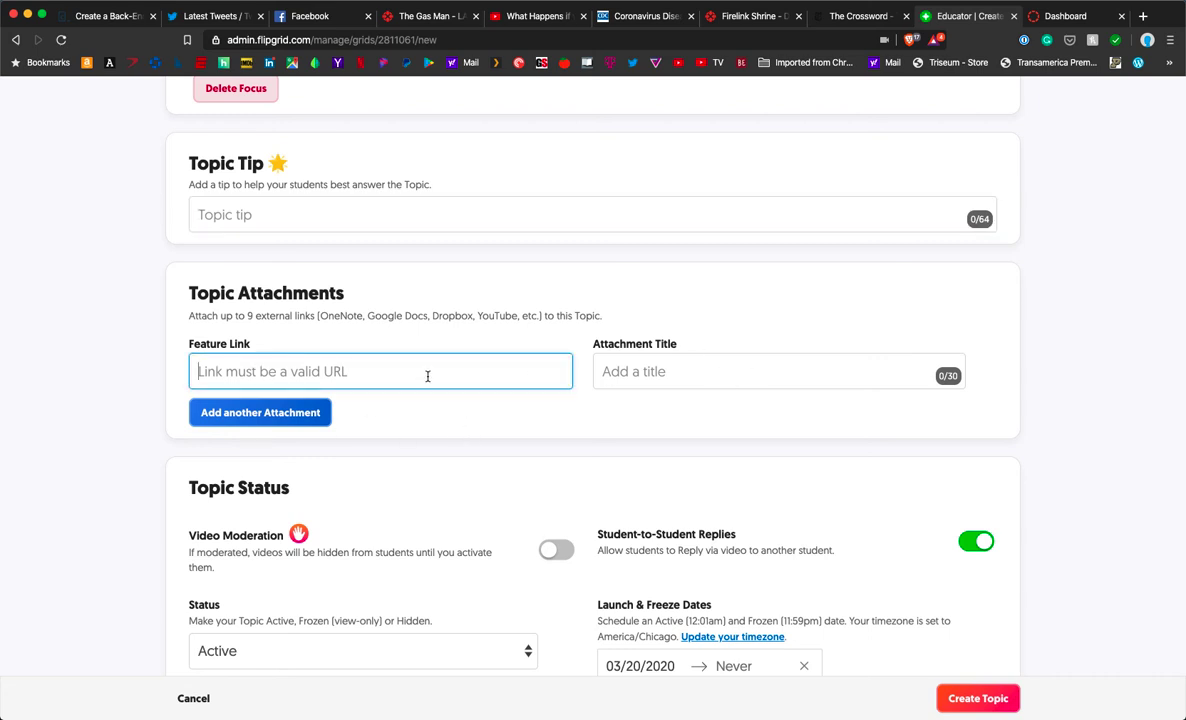
{"action": "type", "text": "www.google.com"}
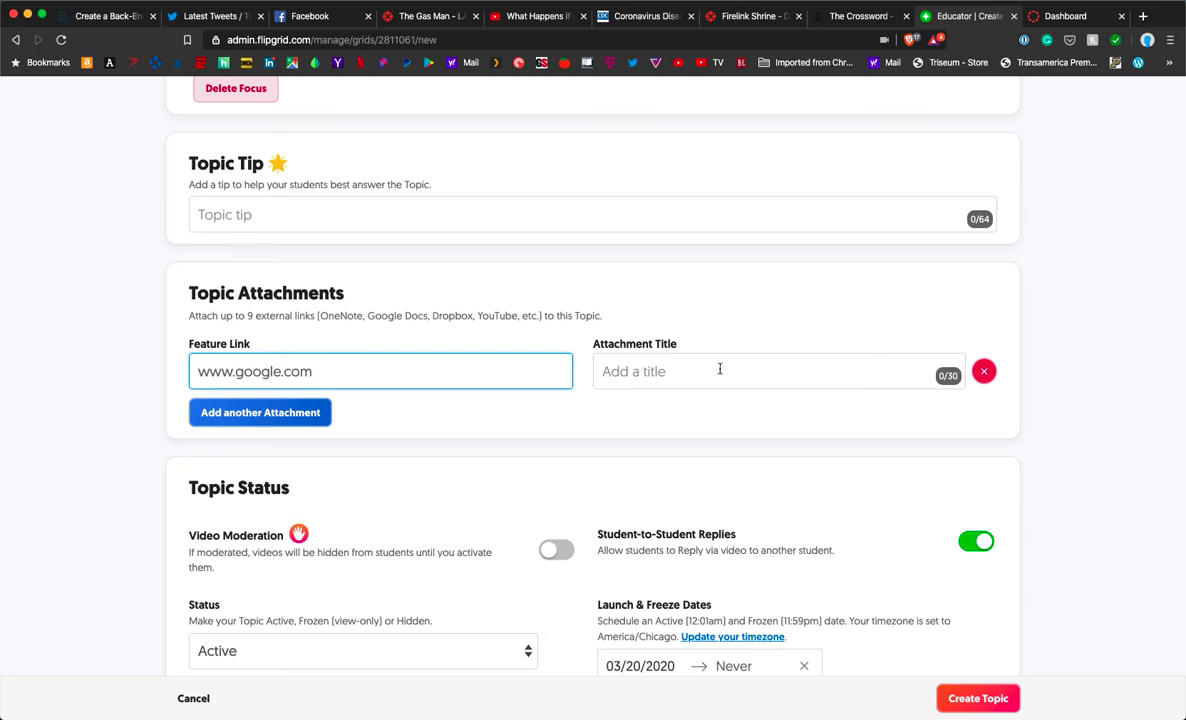
{"action": "left_click", "coordinate": [709, 368]}
{"action": "type", "text": "Google"}
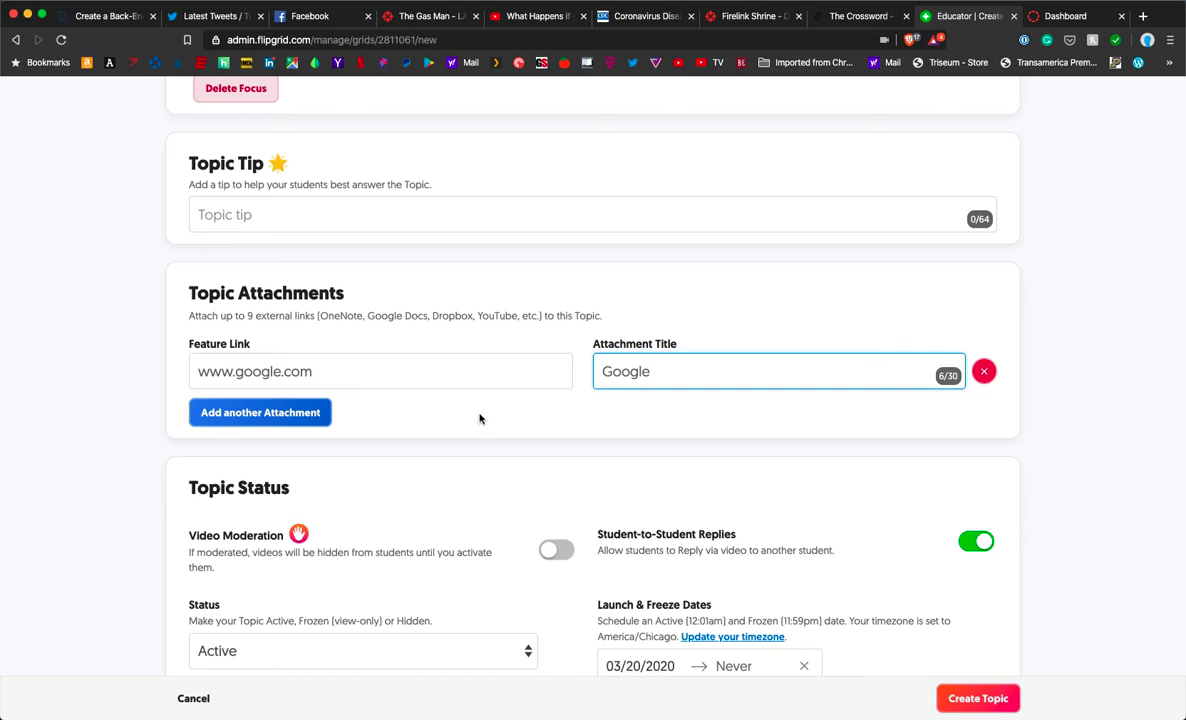
{"action": "left_click", "coordinate": [253, 413]}
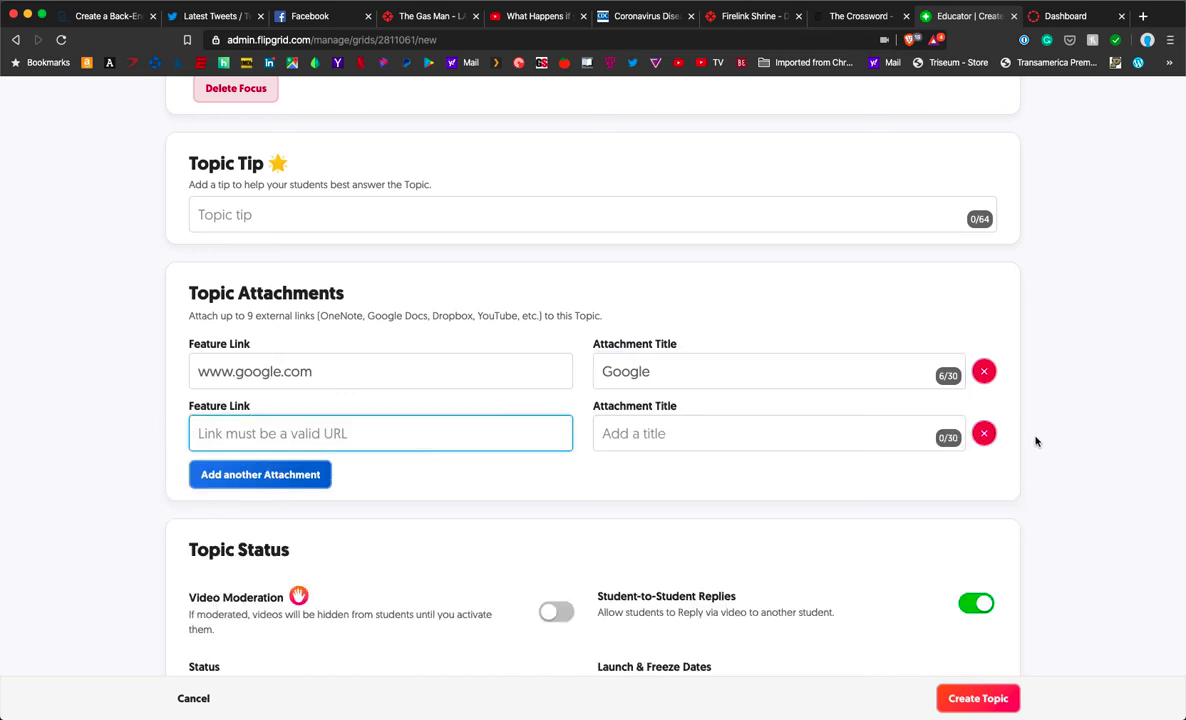
{"action": "left_click", "coordinate": [985, 434]}
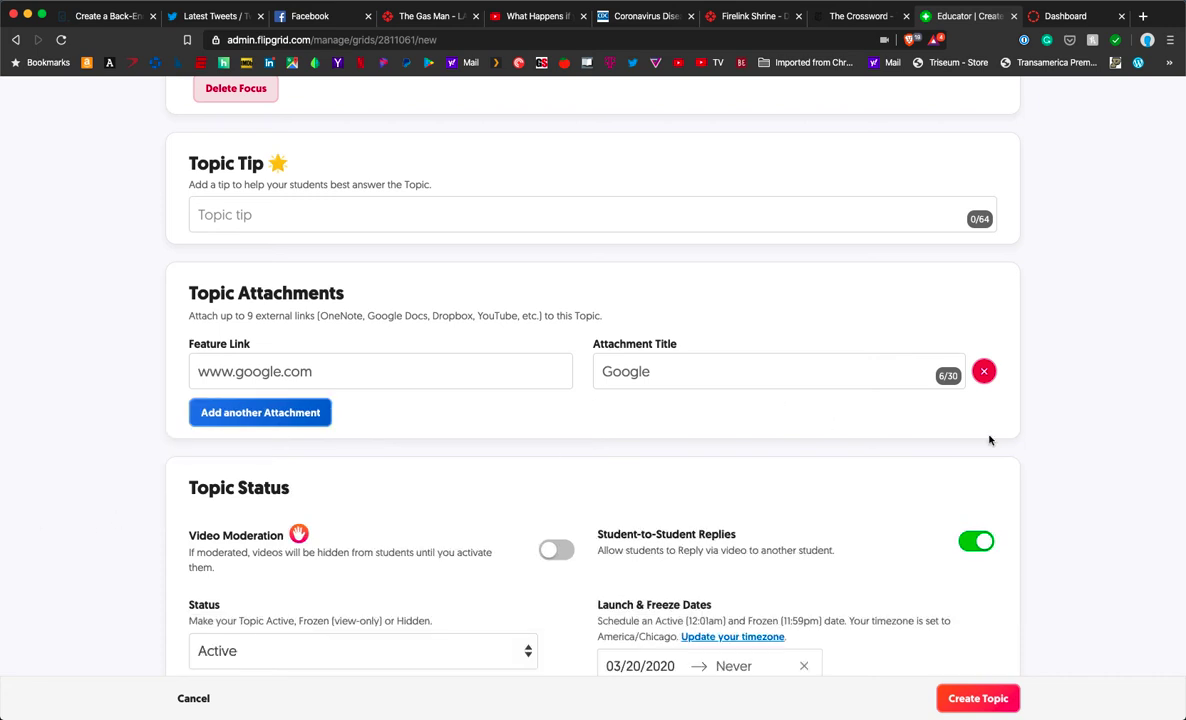
Step: Switch on the Video Moderation toggle under Topic Status
{"action": "scroll", "coordinate": [64, 508], "scroll_direction": "down", "scroll_amount": 3}
{"action": "scroll", "coordinate": [64, 511], "scroll_direction": "down", "scroll_amount": 1}
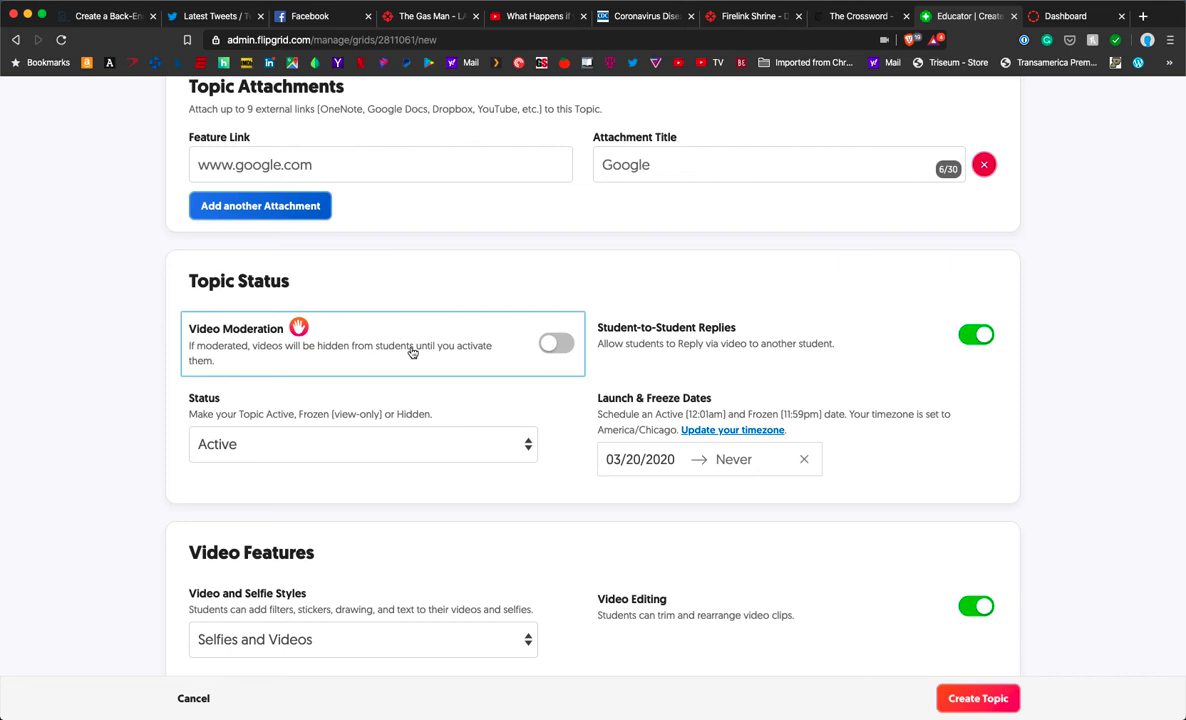
{"action": "left_click", "coordinate": [553, 343]}
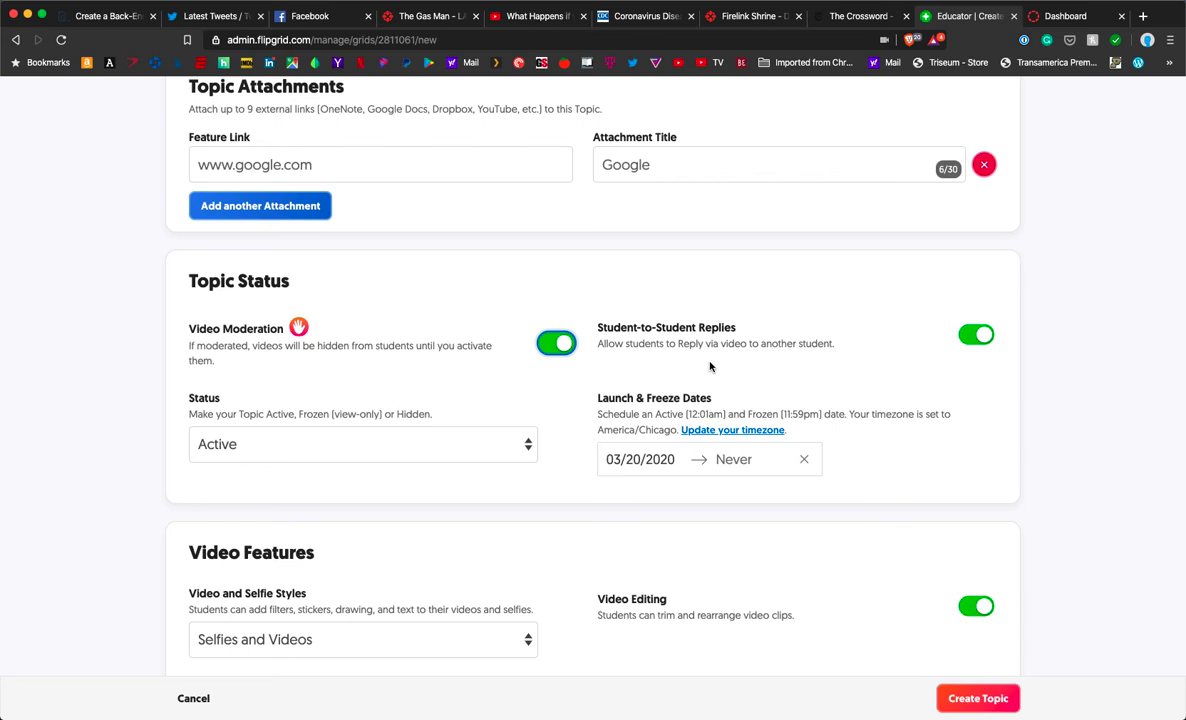
{"action": "scroll", "coordinate": [537, 400], "scroll_direction": "down", "scroll_amount": 1}
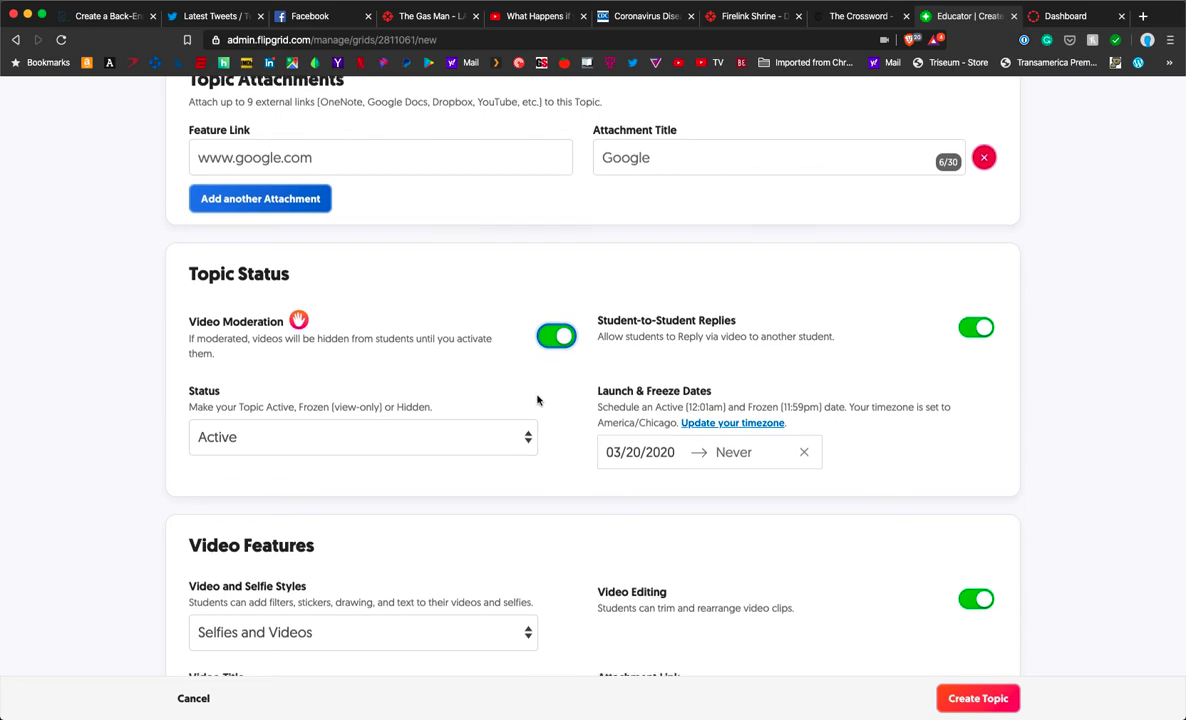
{"action": "scroll", "coordinate": [537, 400], "scroll_direction": "down", "scroll_amount": 1}
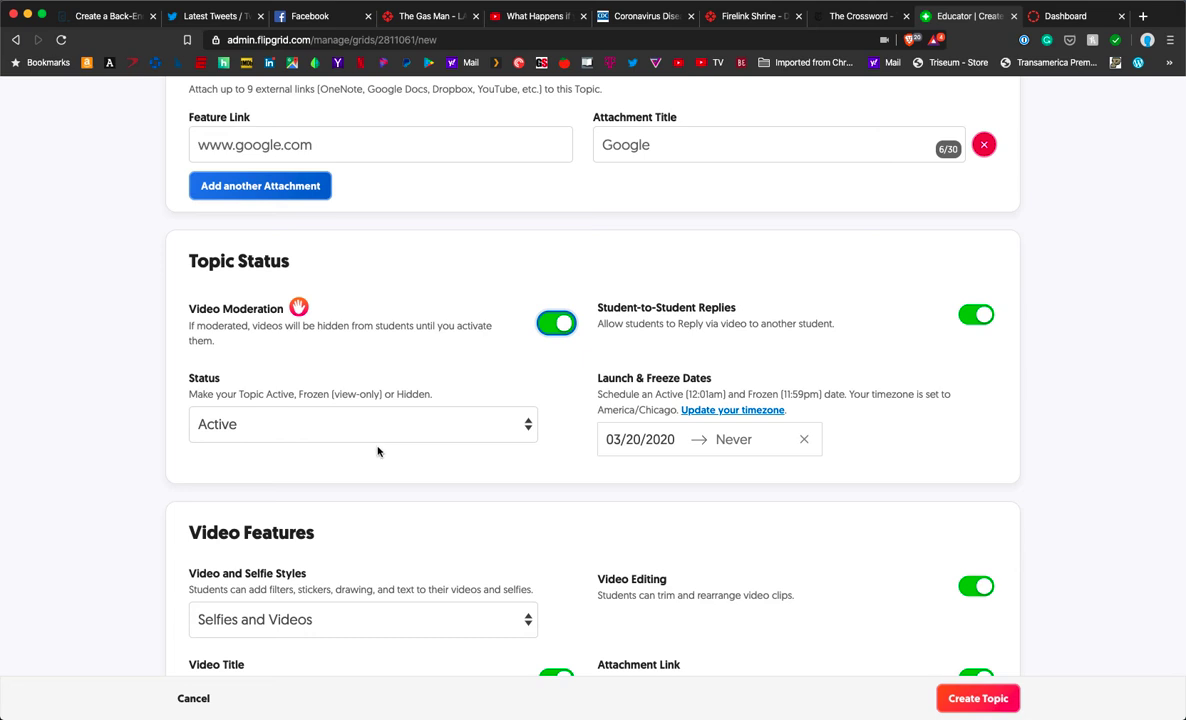
Step: Set the topic's freeze date to March 27, 2020, then recheck the calendar without changing it
{"action": "left_click", "coordinate": [743, 450]}
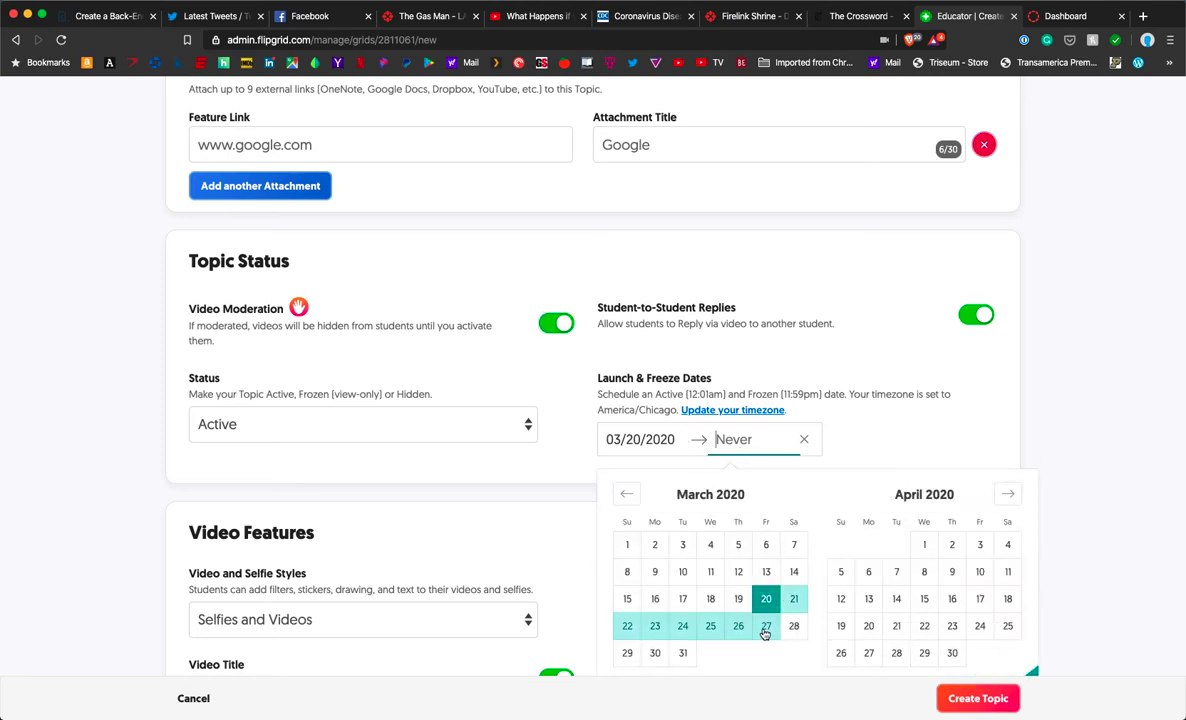
{"action": "left_click", "coordinate": [765, 627]}
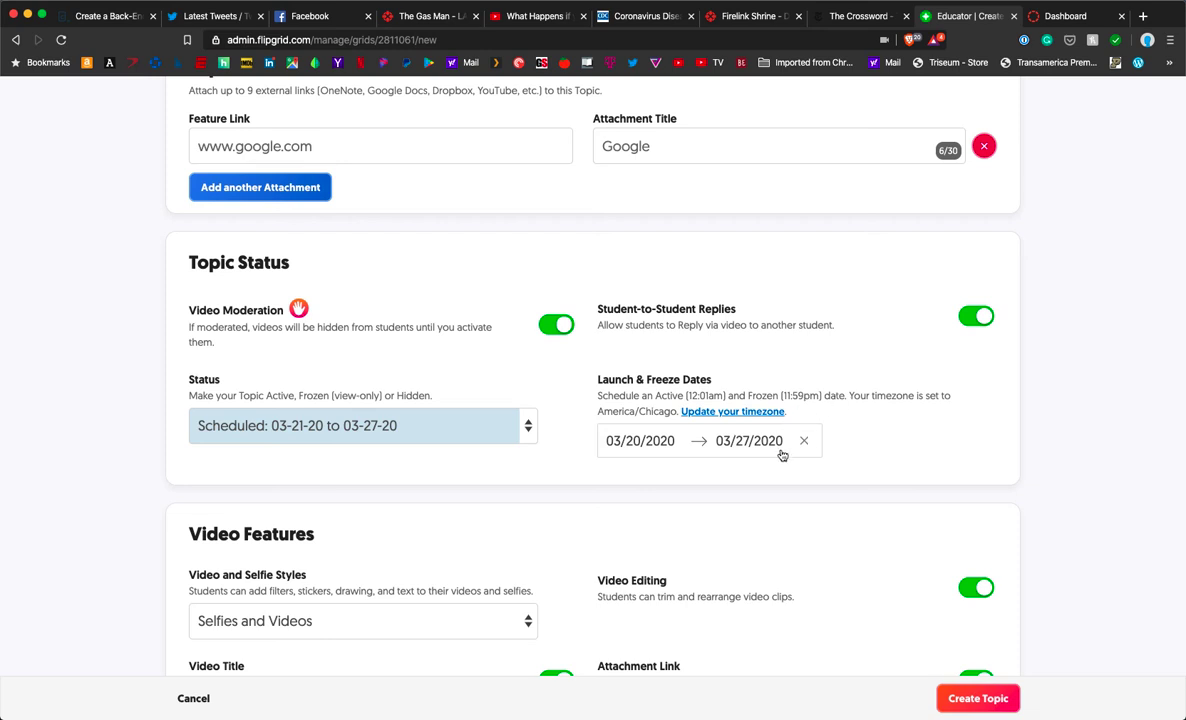
{"action": "left_click", "coordinate": [733, 442]}
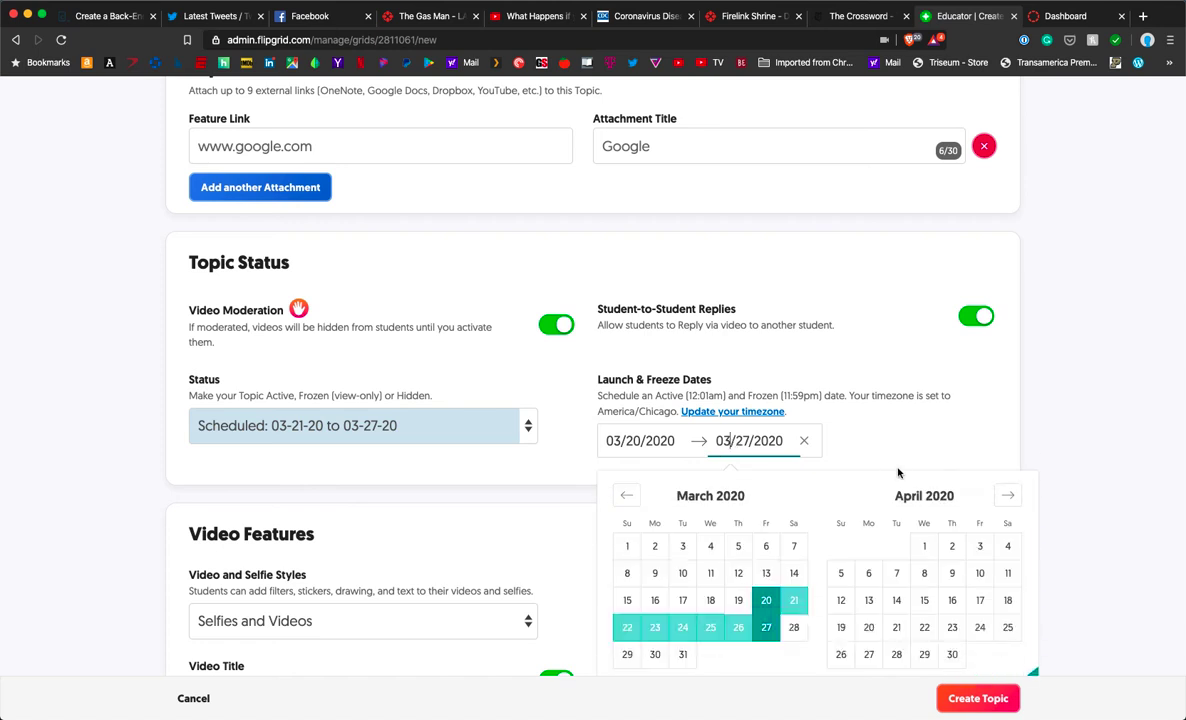
{"action": "scroll", "coordinate": [835, 440], "scroll_direction": "down", "scroll_amount": 3}
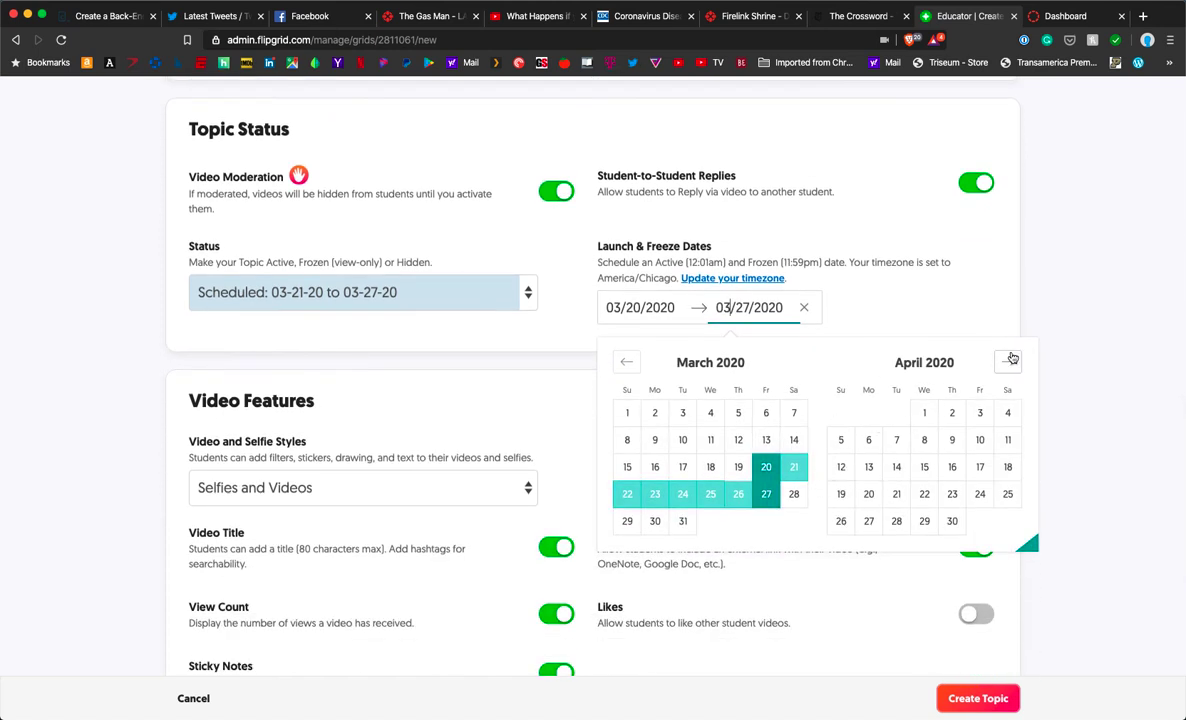
{"action": "left_click", "coordinate": [942, 298]}
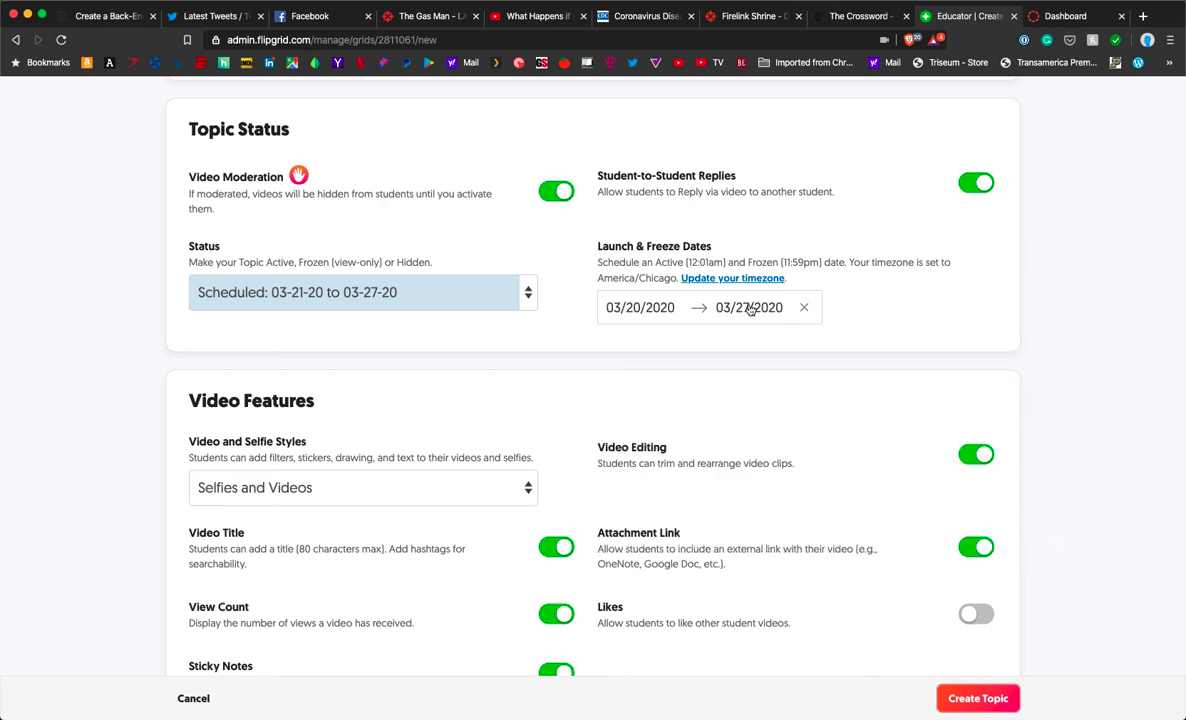
{"action": "scroll", "coordinate": [318, 498], "scroll_direction": "down", "scroll_amount": 3}
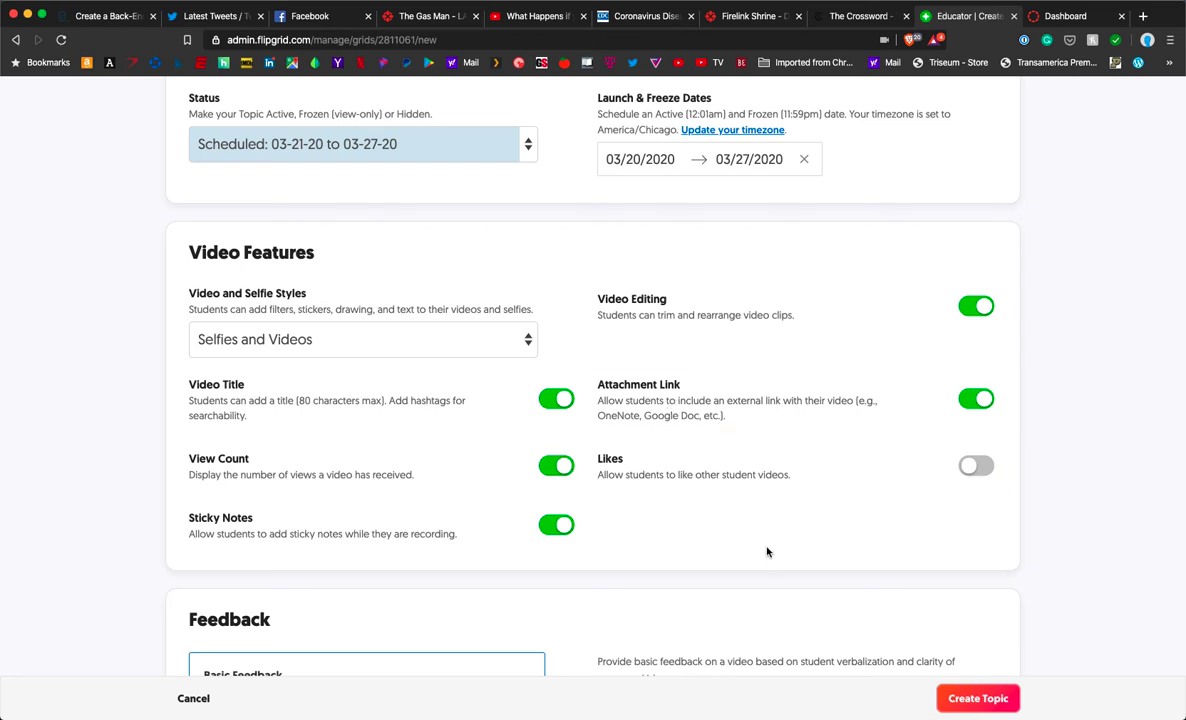
{"action": "scroll", "coordinate": [700, 550], "scroll_direction": "down", "scroll_amount": 5}
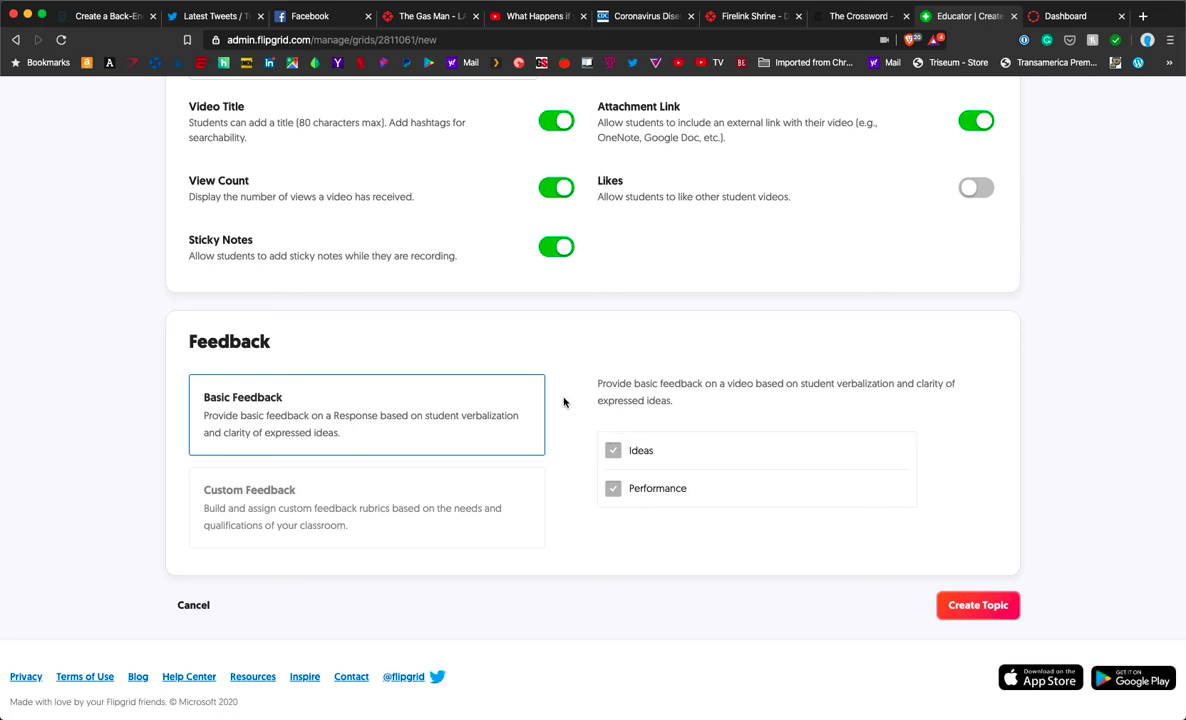
Step: Use Custom Feedback with a new 'Clarity' criterion: 'How easy was it to understand the video?'
{"action": "left_click", "coordinate": [417, 508]}
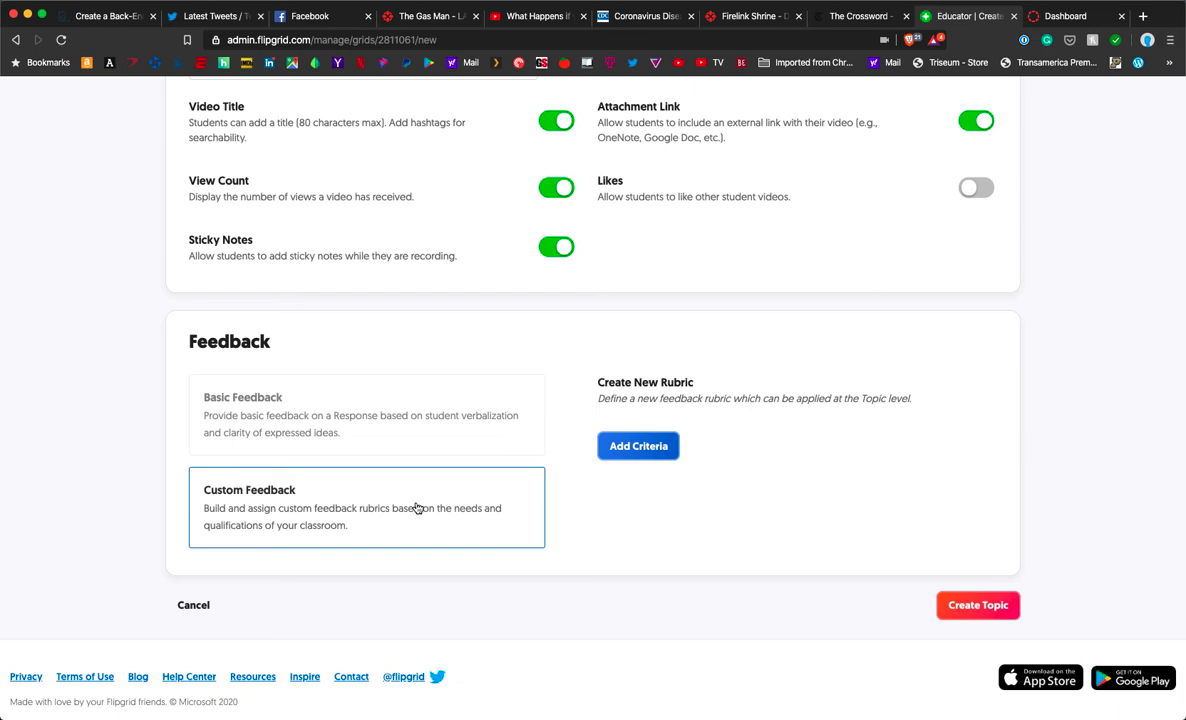
{"action": "left_click", "coordinate": [665, 447]}
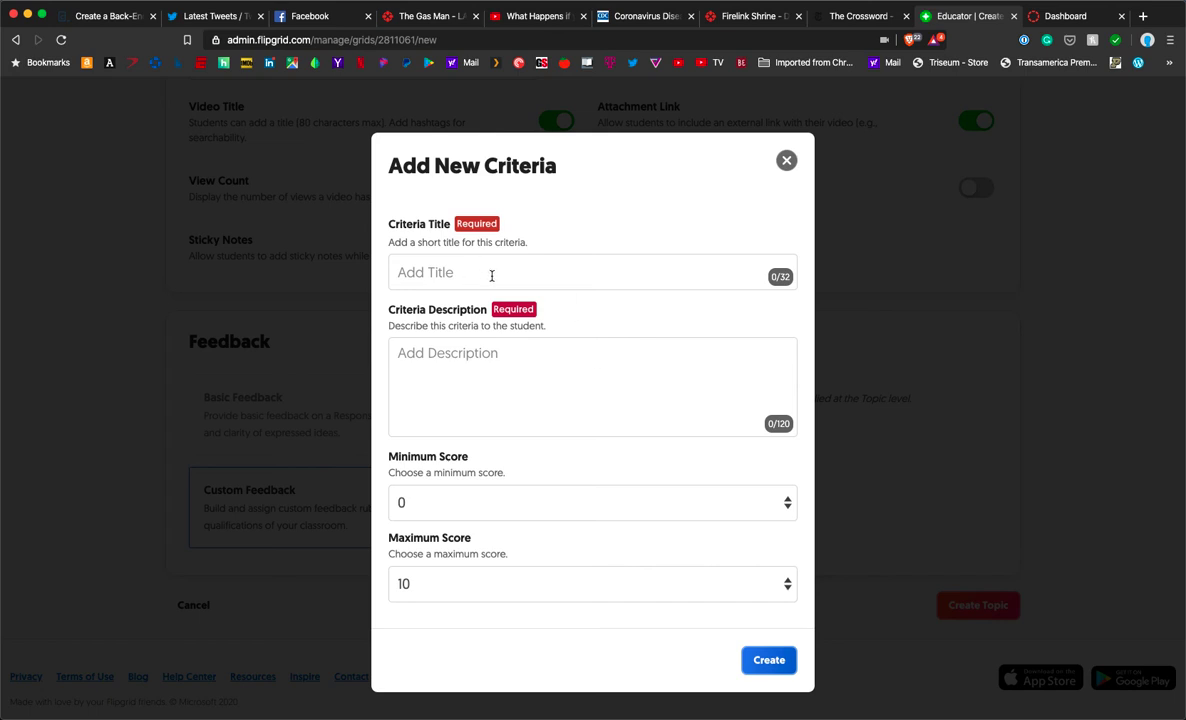
{"action": "left_click", "coordinate": [491, 273]}
{"action": "type", "text": "Cla"}
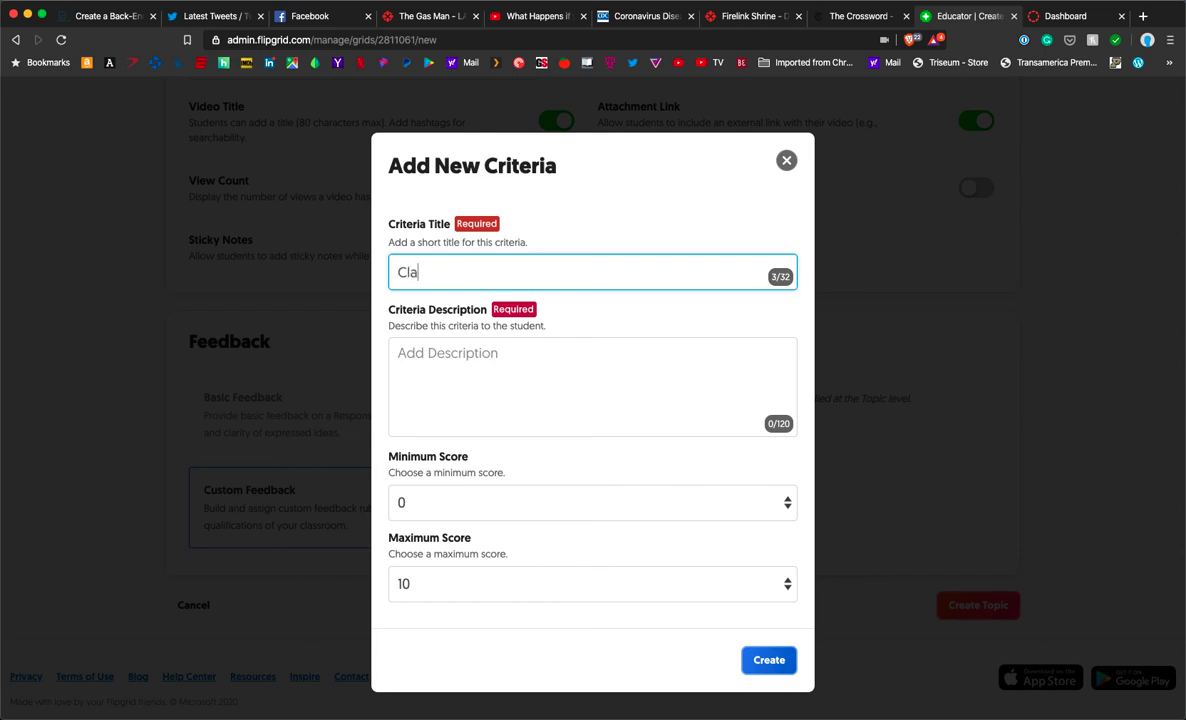
{"action": "type", "text": "rity"}
{"action": "left_click", "coordinate": [515, 395]}
{"action": "type", "text": "How easy w"}
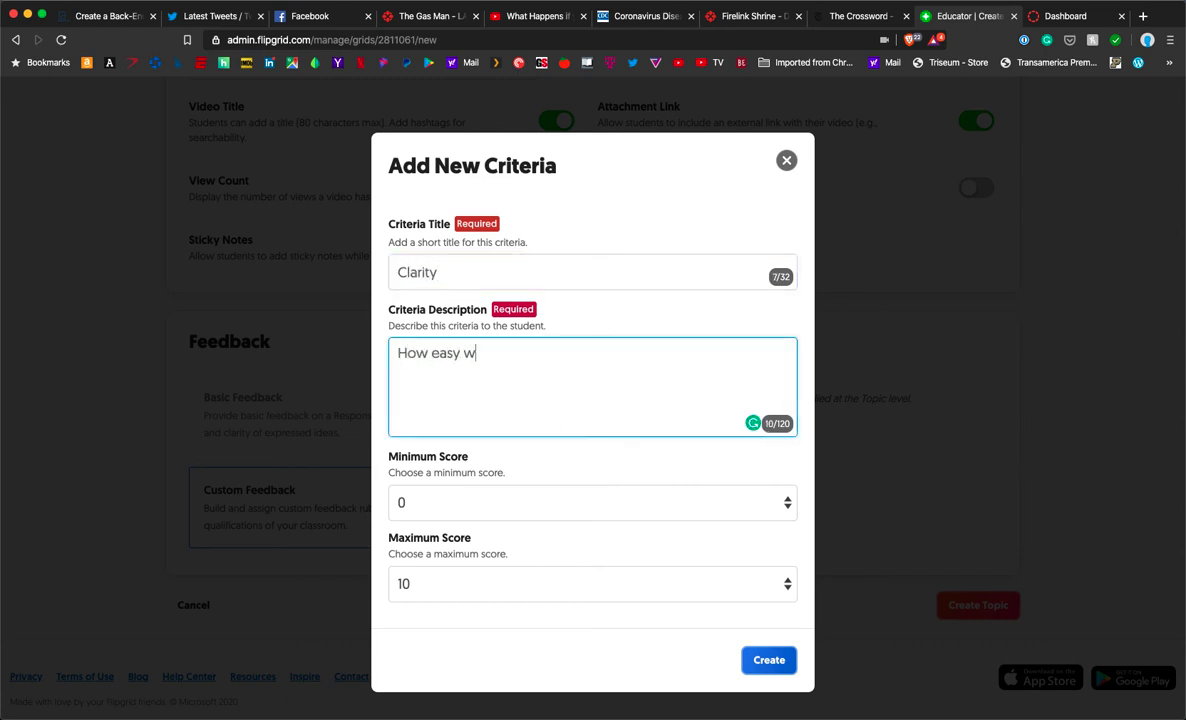
{"action": "type", "text": "as it to understand"}
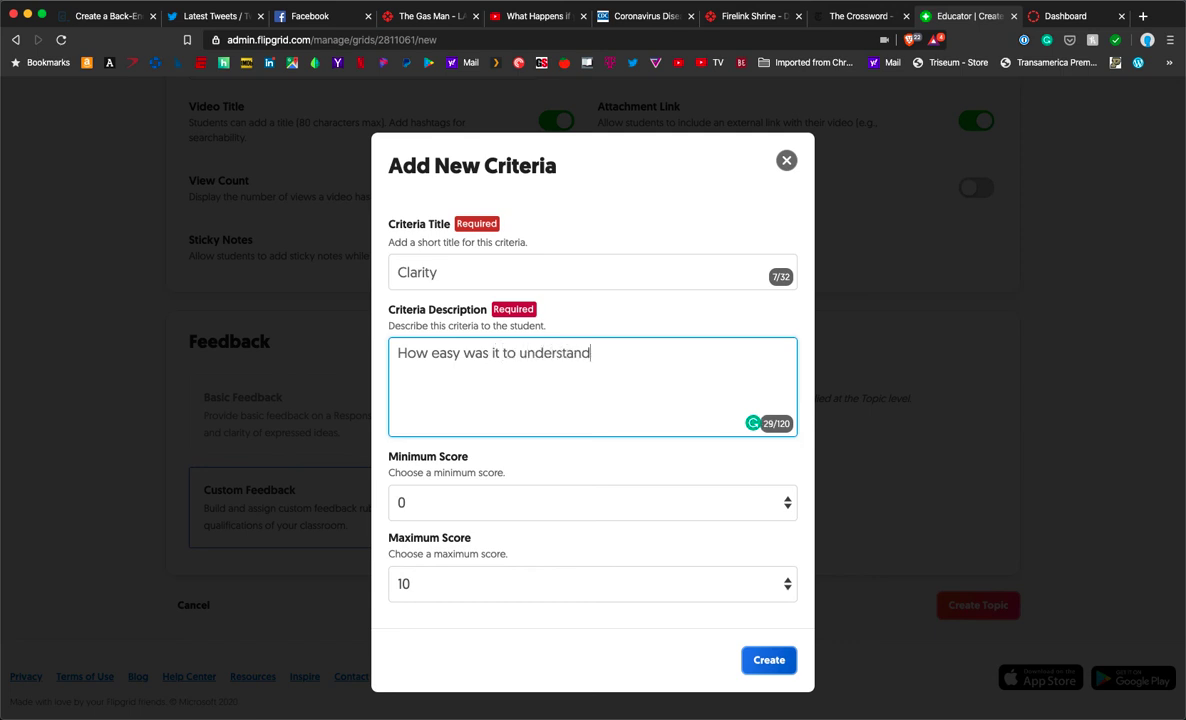
{"action": "type", "text": " the video?"}
{"action": "left_click", "coordinate": [768, 659]}
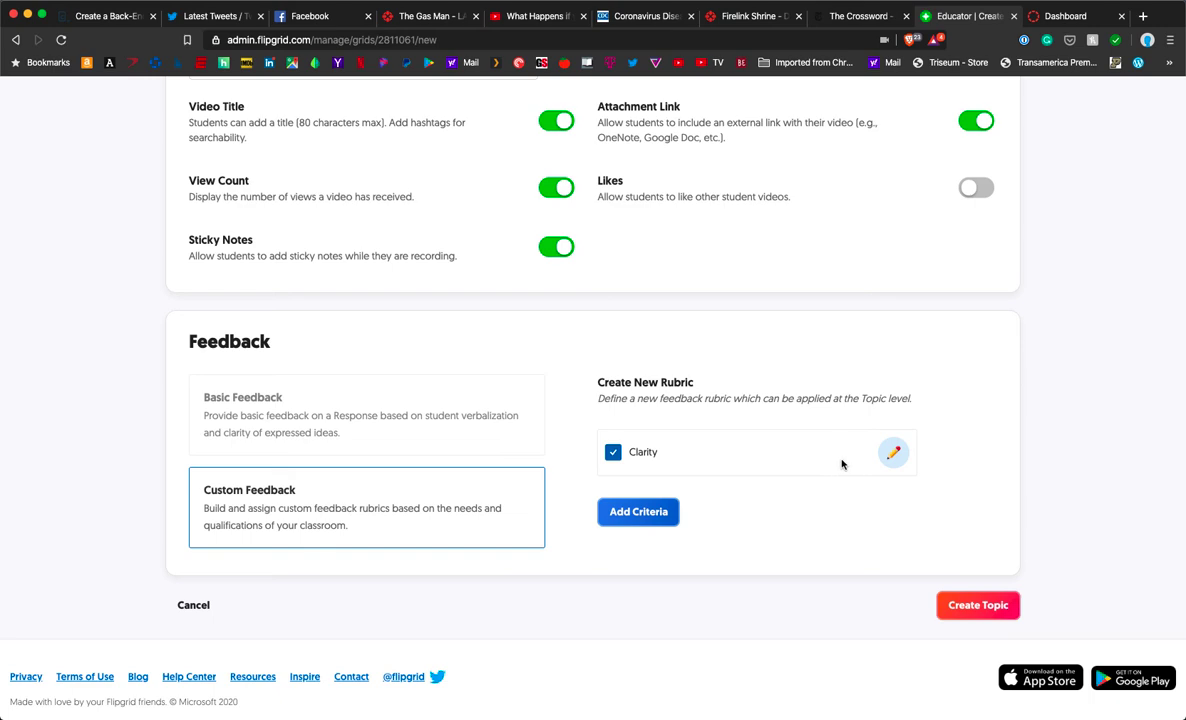
Step: Create Test Topic and close the 'Your Topic is ready!' dialog with All Set!
{"action": "left_click", "coordinate": [960, 608]}
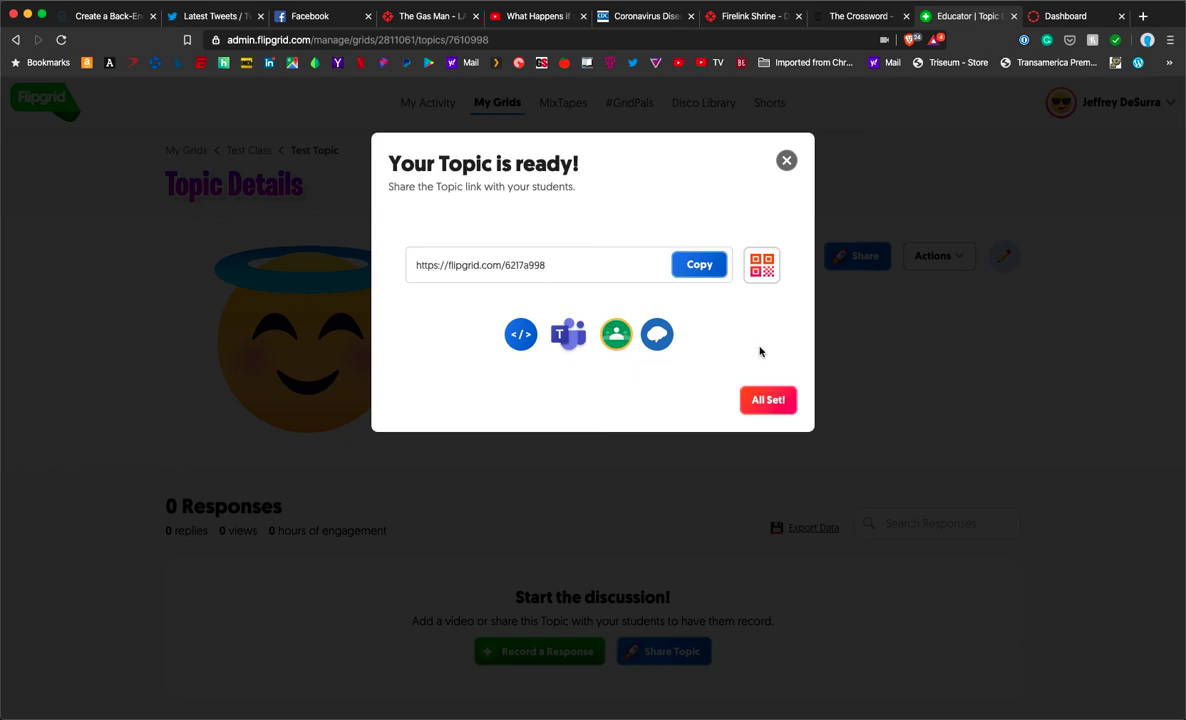
{"action": "left_click", "coordinate": [768, 400]}
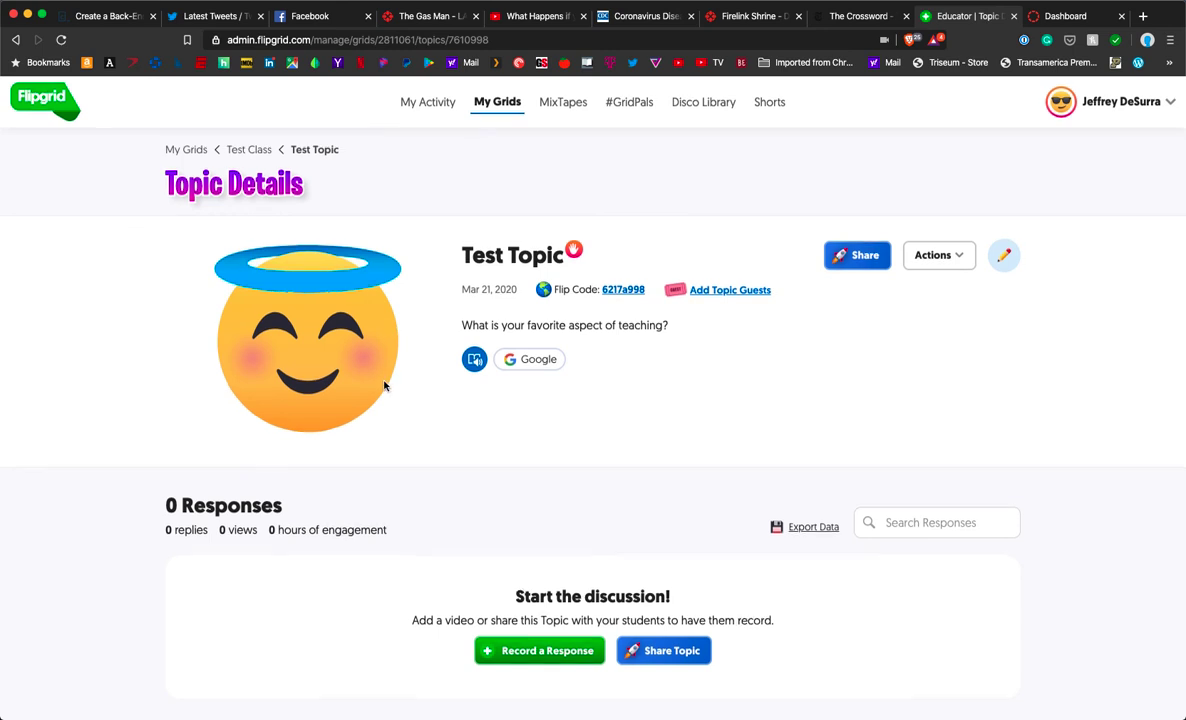
Step: Go to the Disco Library from the top navigation bar
{"action": "scroll", "coordinate": [384, 384], "scroll_direction": "down", "scroll_amount": 2}
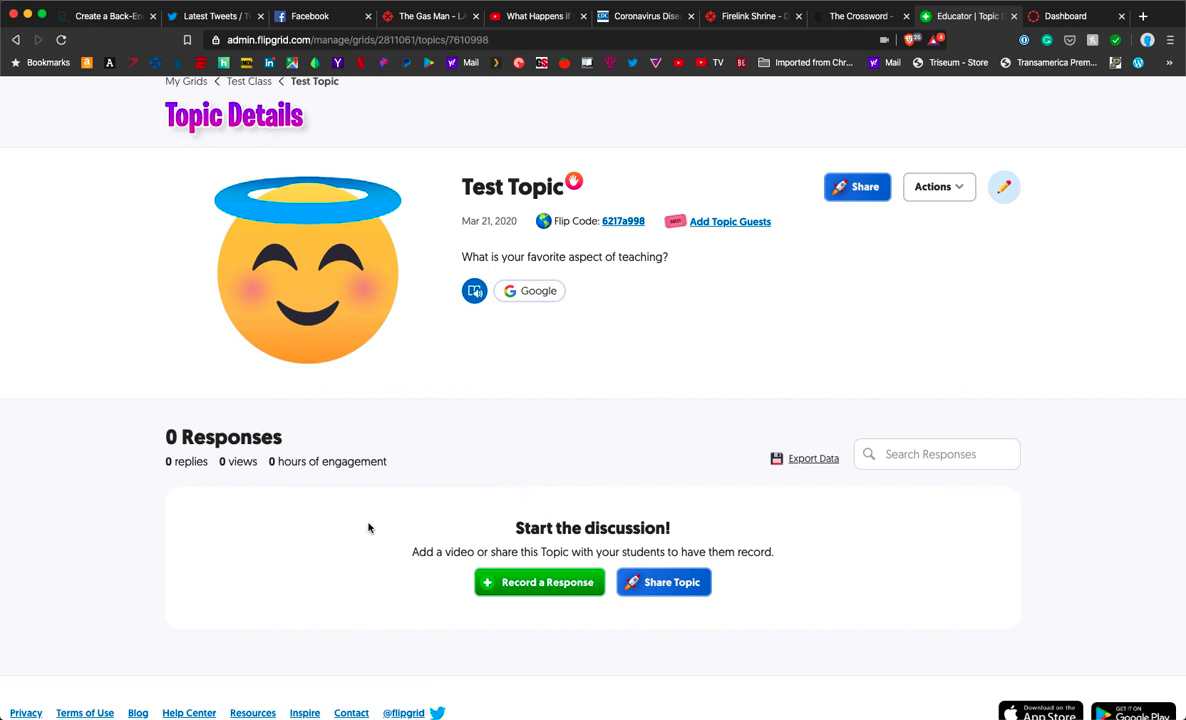
{"action": "scroll", "coordinate": [588, 434], "scroll_direction": "up", "scroll_amount": 2}
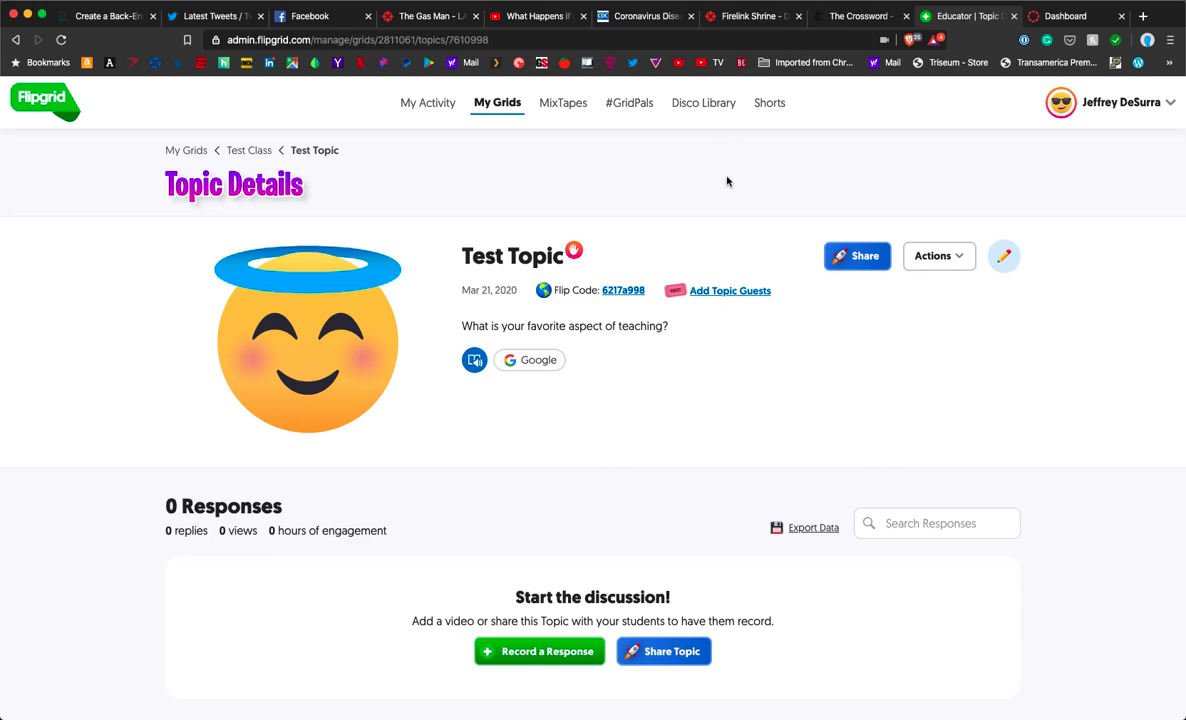
{"action": "left_click", "coordinate": [703, 103]}
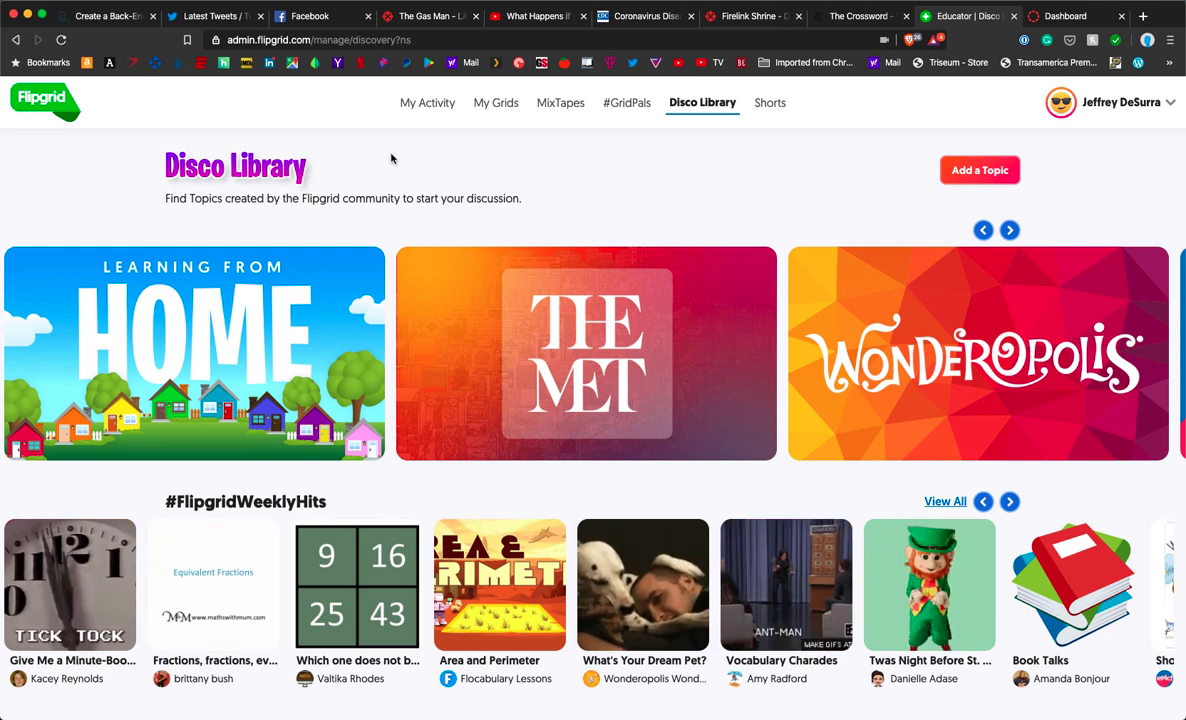
Step: Open the Book Talks topic from the Home Learning Experiences playlist
{"action": "scroll", "coordinate": [232, 371], "scroll_direction": "down", "scroll_amount": 3}
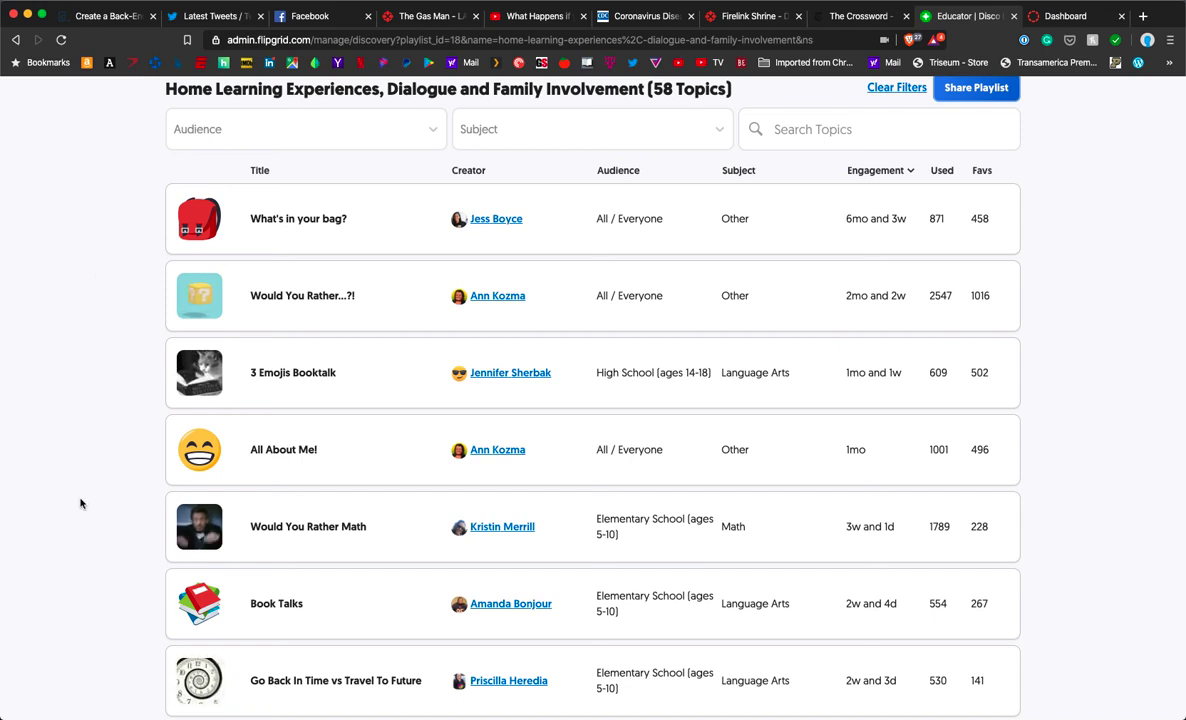
{"action": "left_click", "coordinate": [274, 606]}
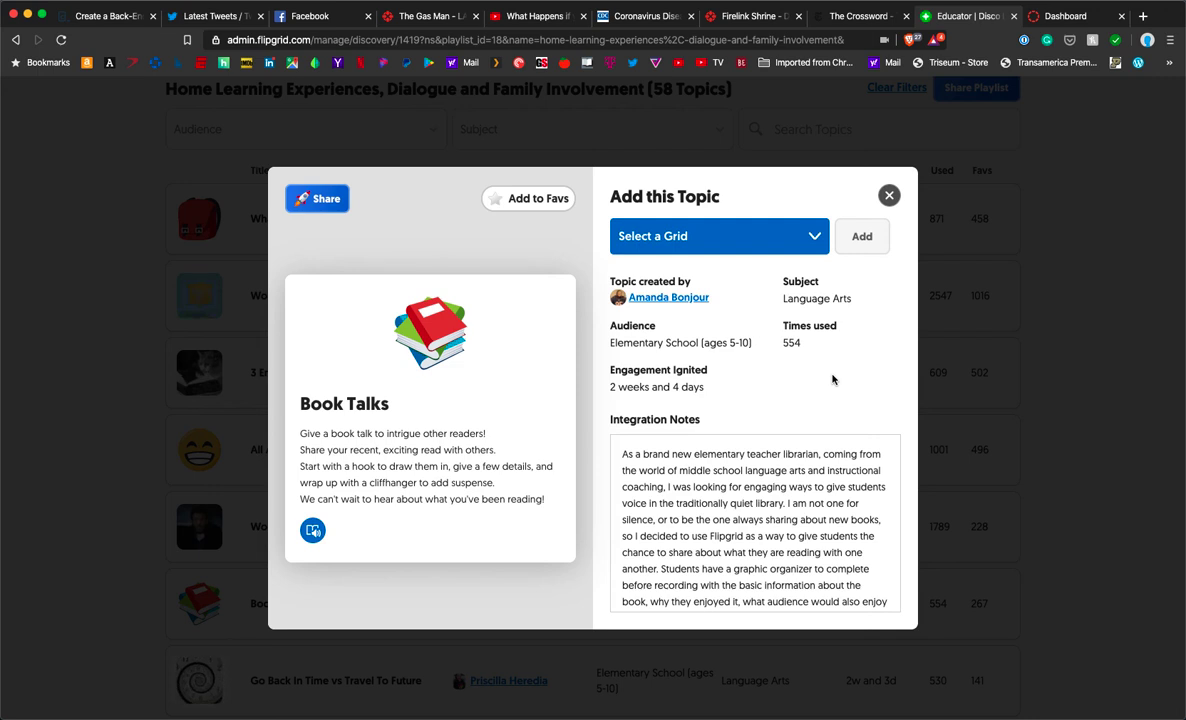
Step: Choose Test Class (2 Topics) as the grid and add Book Talks to it
{"action": "scroll", "coordinate": [771, 519], "scroll_direction": "down", "scroll_amount": 3}
{"action": "scroll", "coordinate": [771, 519], "scroll_direction": "up", "scroll_amount": 3}
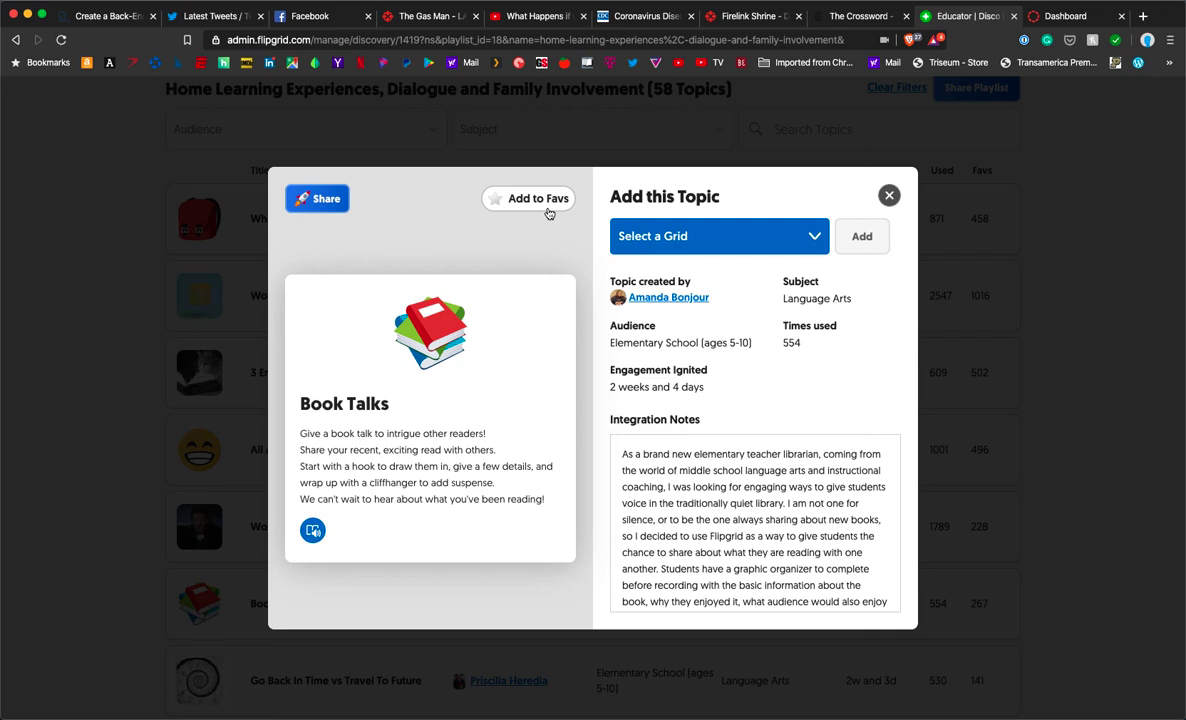
{"action": "left_click", "coordinate": [740, 236]}
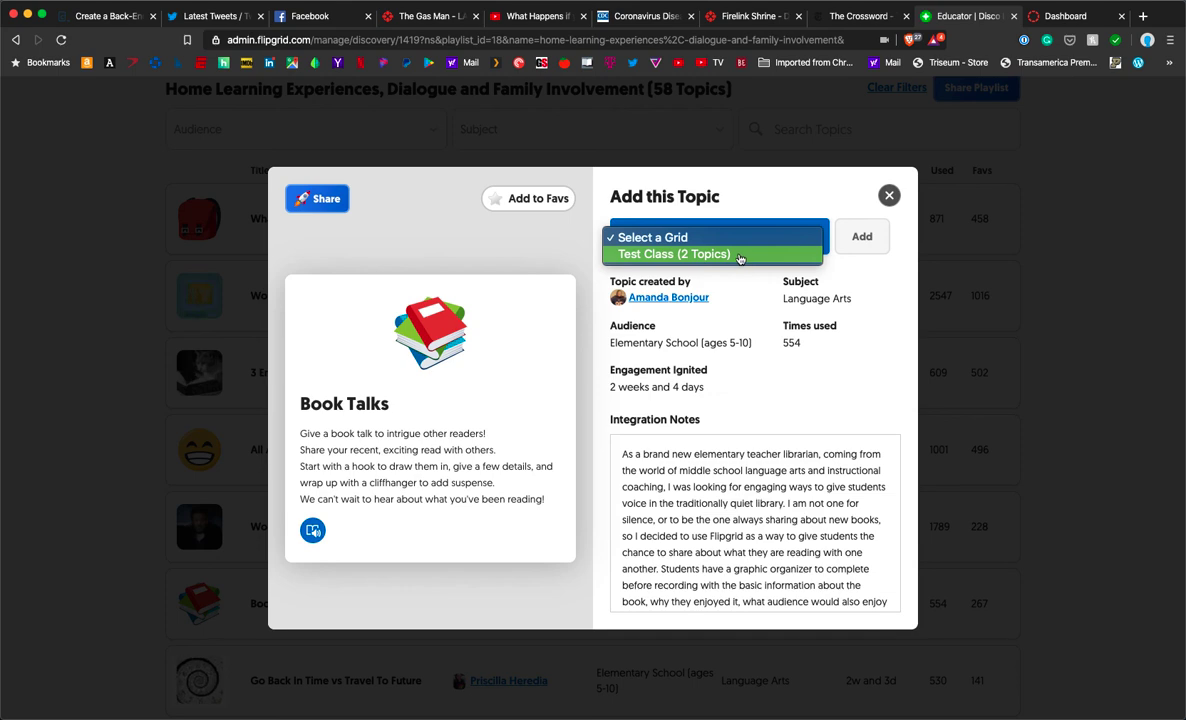
{"action": "left_click", "coordinate": [740, 256]}
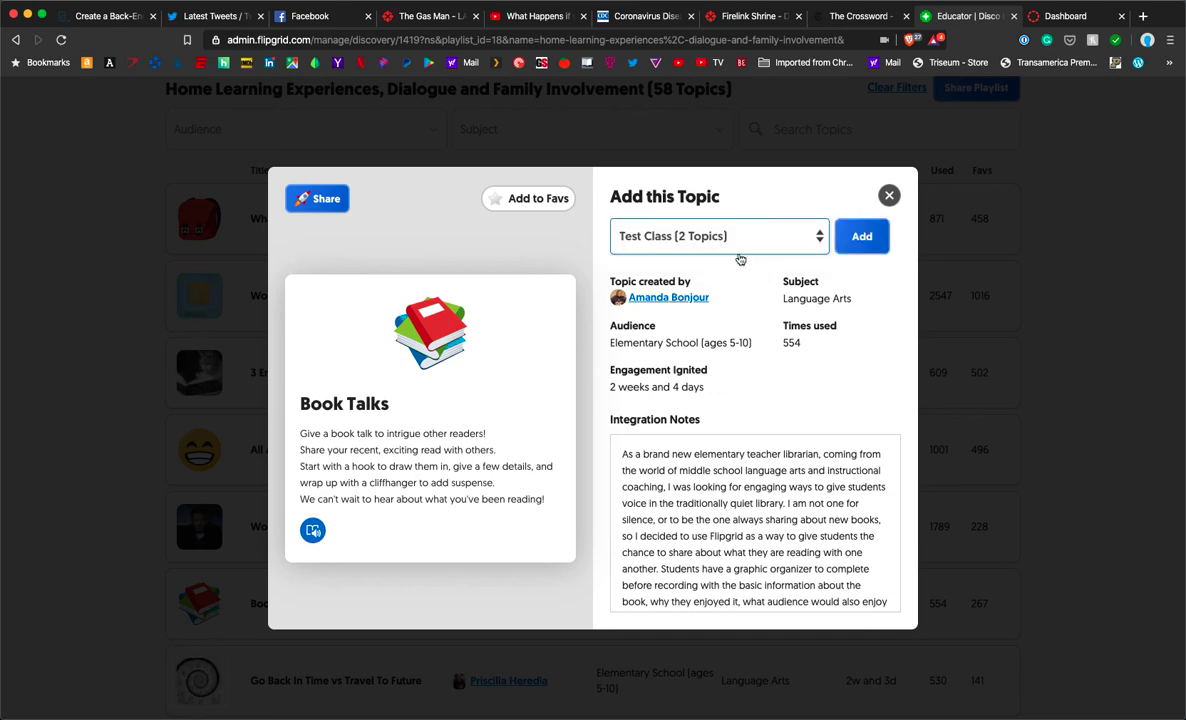
{"action": "left_click", "coordinate": [864, 243]}
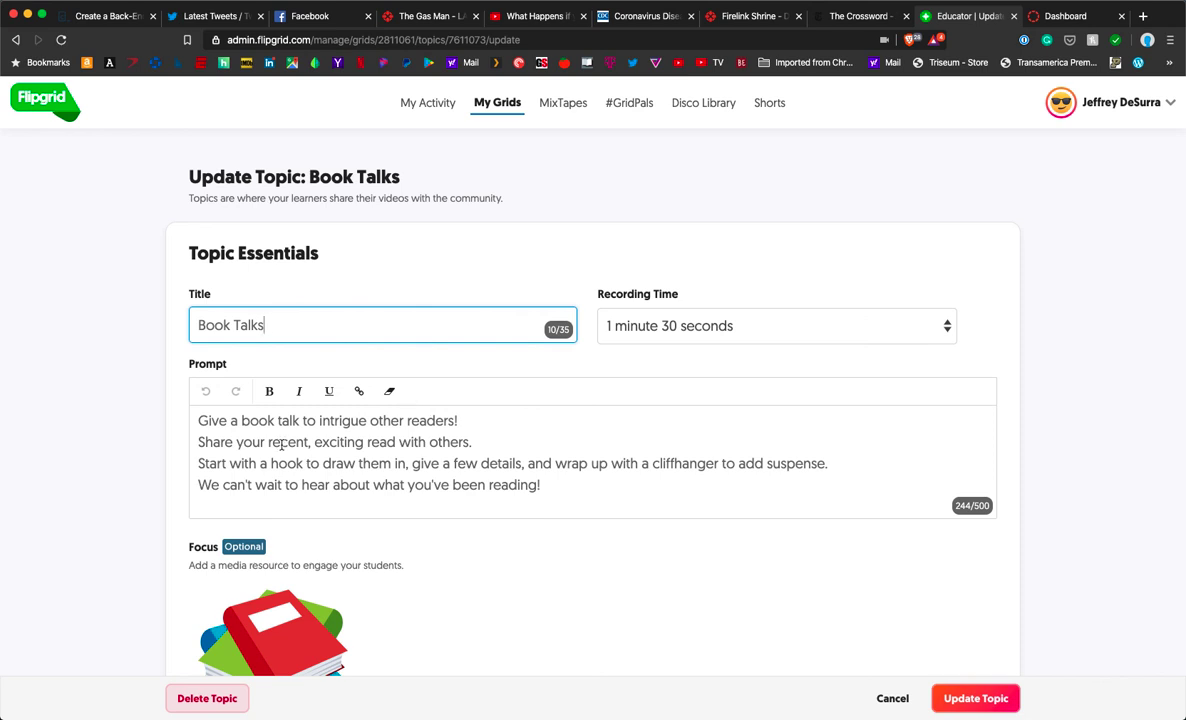
Step: Leave the Book Talks form unchanged and save it with Update Topic
{"action": "scroll", "coordinate": [200, 463], "scroll_direction": "down", "scroll_amount": 1}
{"action": "scroll", "coordinate": [220, 465], "scroll_direction": "down", "scroll_amount": 2}
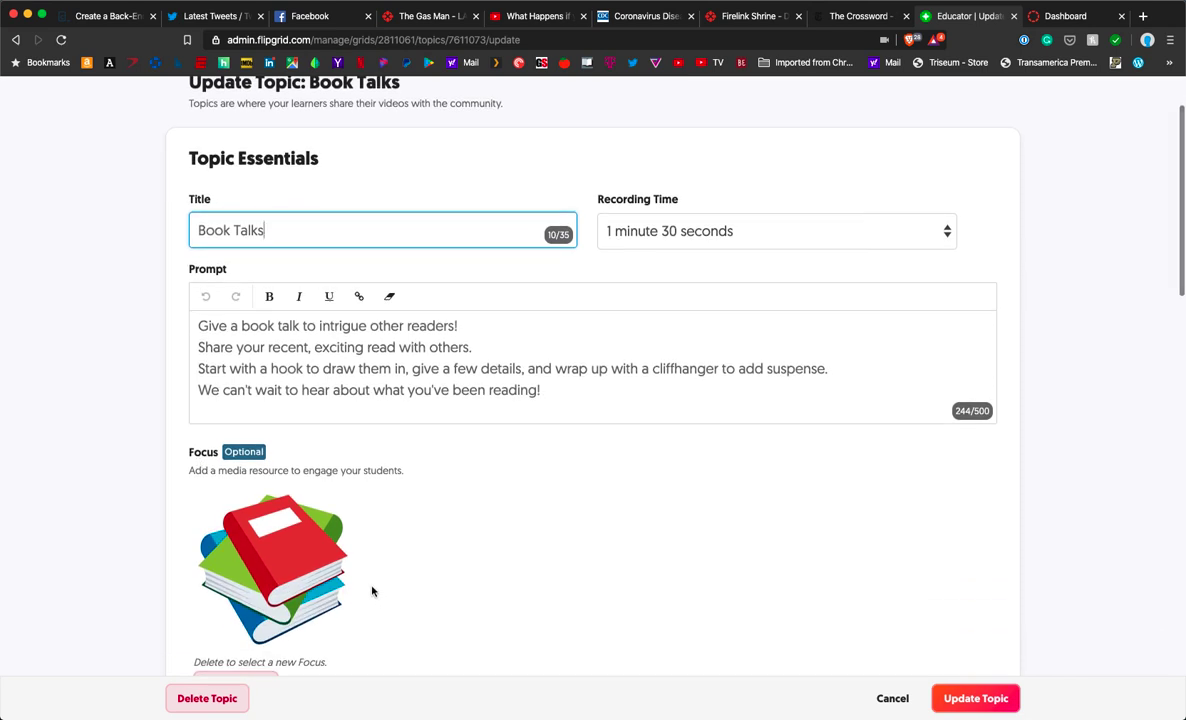
{"action": "scroll", "coordinate": [371, 593], "scroll_direction": "down", "scroll_amount": 2}
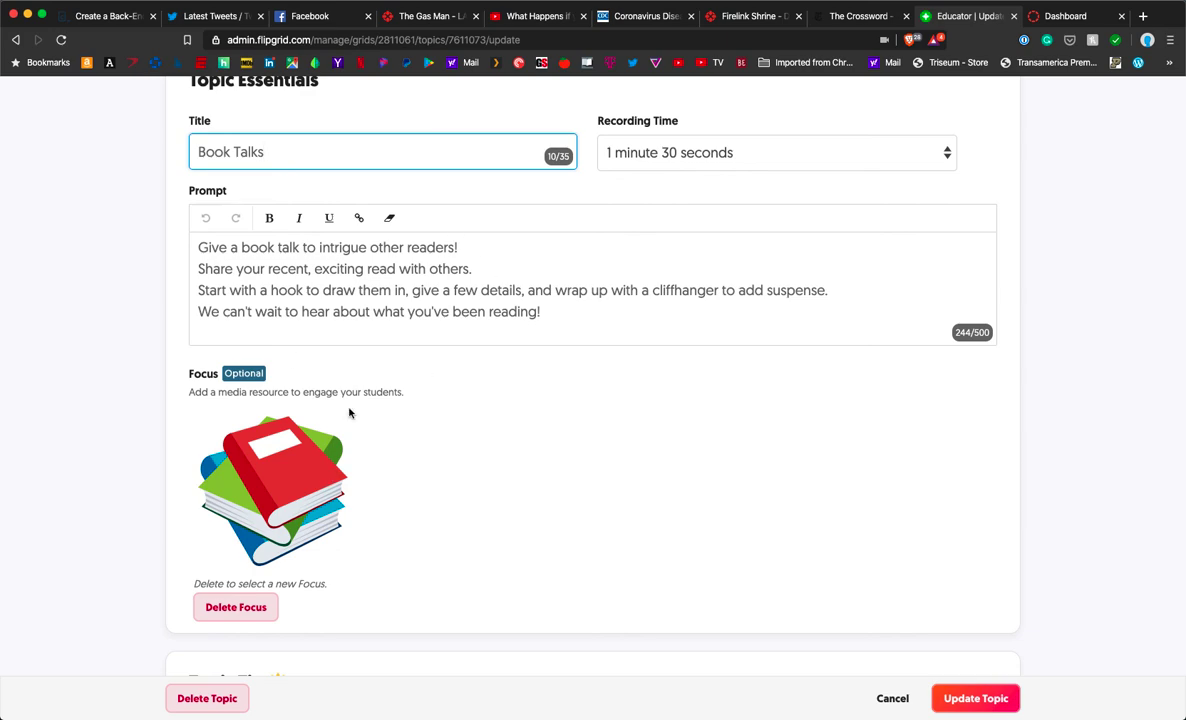
{"action": "scroll", "coordinate": [576, 474], "scroll_direction": "down", "scroll_amount": 2}
{"action": "scroll", "coordinate": [576, 474], "scroll_direction": "down", "scroll_amount": 3}
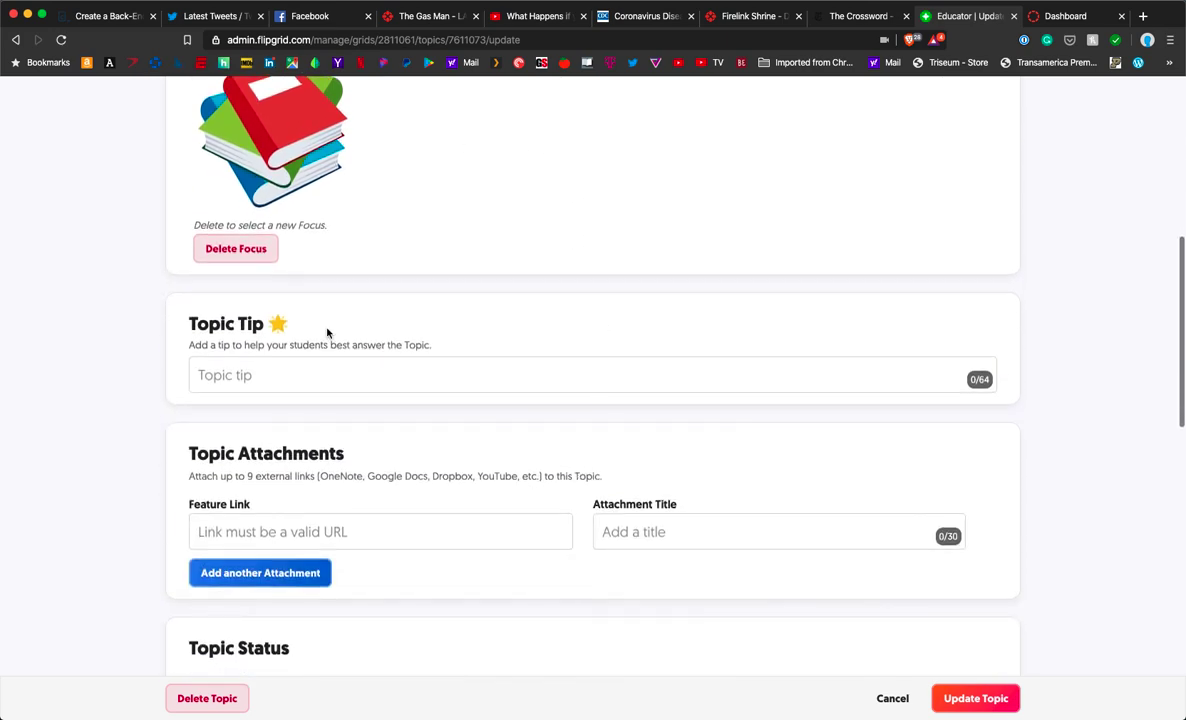
{"action": "scroll", "coordinate": [572, 498], "scroll_direction": "down", "scroll_amount": 4}
{"action": "scroll", "coordinate": [549, 503], "scroll_direction": "down", "scroll_amount": 2}
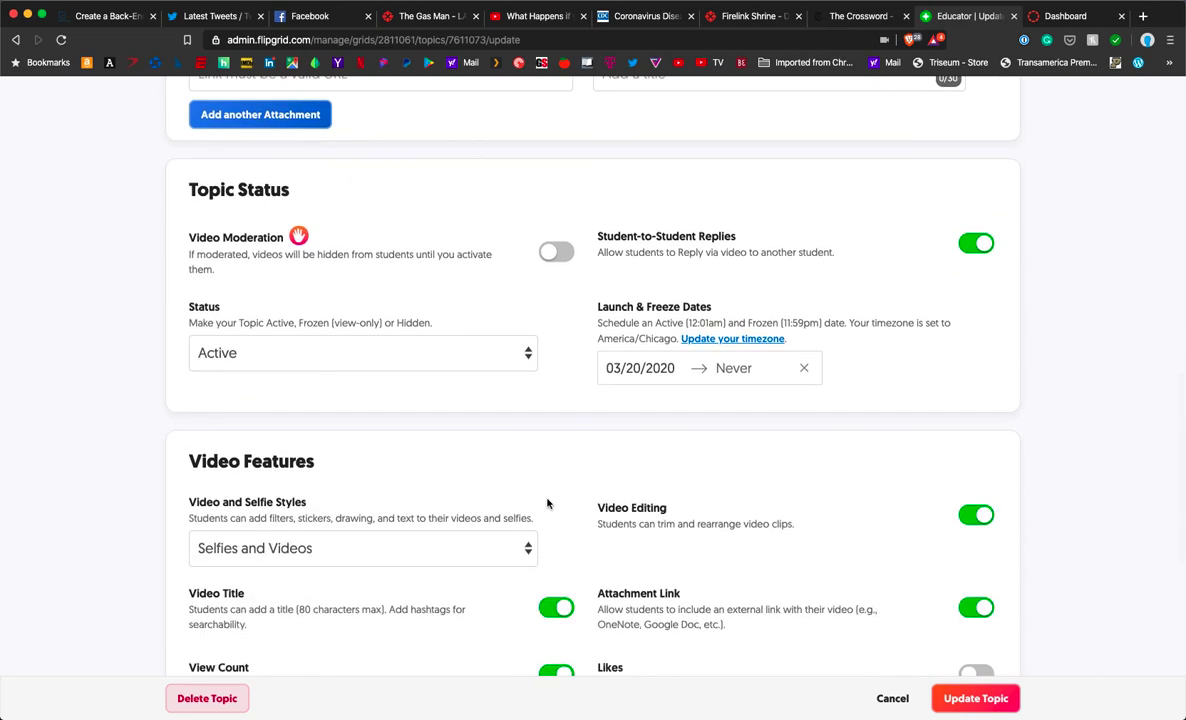
{"action": "scroll", "coordinate": [551, 502], "scroll_direction": "down", "scroll_amount": 3}
{"action": "scroll", "coordinate": [551, 502], "scroll_direction": "down", "scroll_amount": 4}
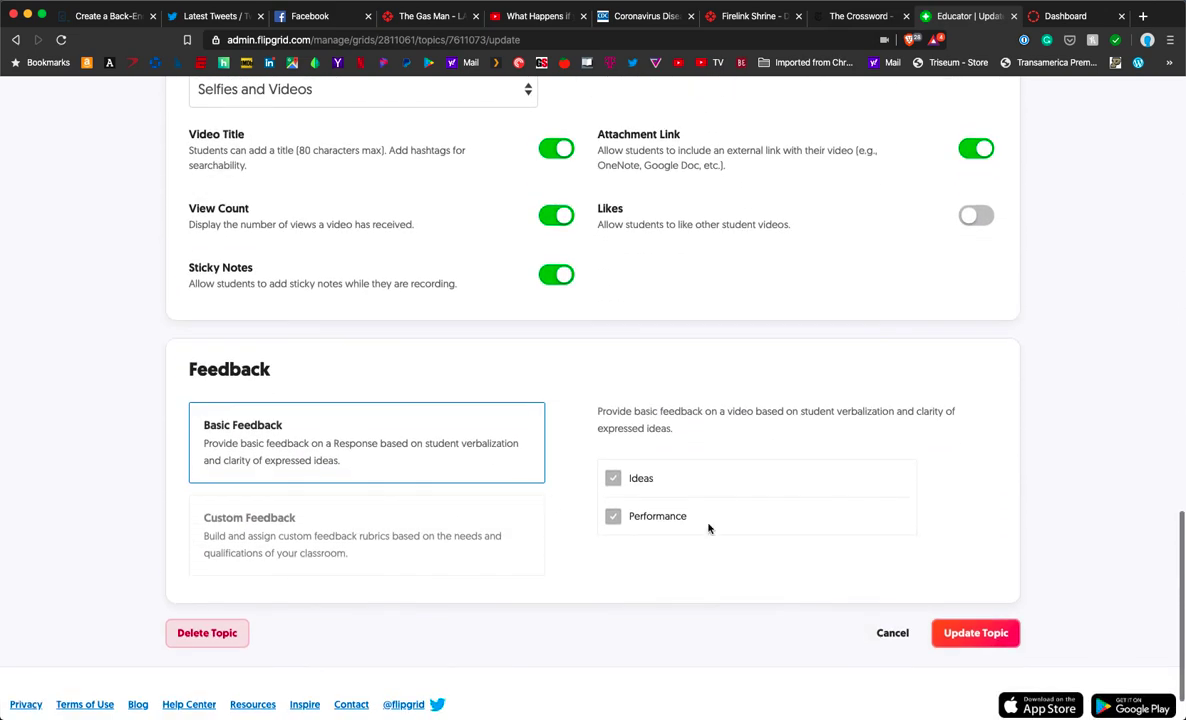
{"action": "left_click", "coordinate": [990, 634]}
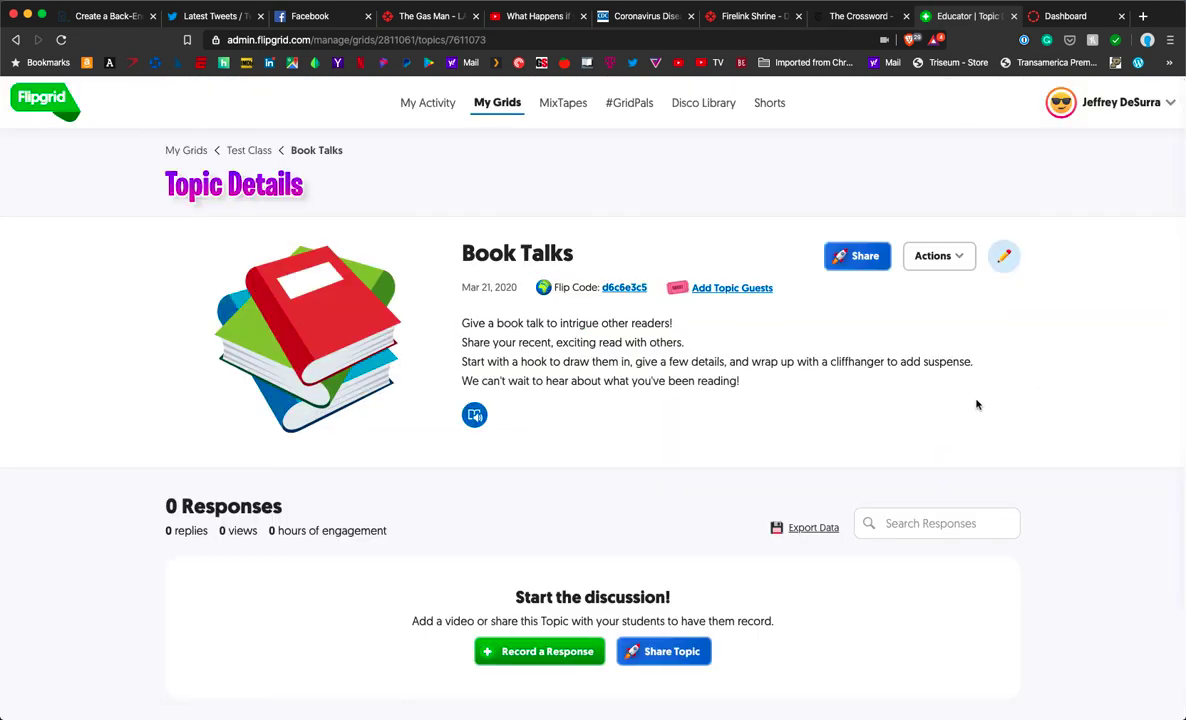
Step: Return to My Grids and open the Test Class grid's details
{"action": "scroll", "coordinate": [437, 485], "scroll_direction": "down", "scroll_amount": 2}
{"action": "scroll", "coordinate": [438, 485], "scroll_direction": "up", "scroll_amount": 3}
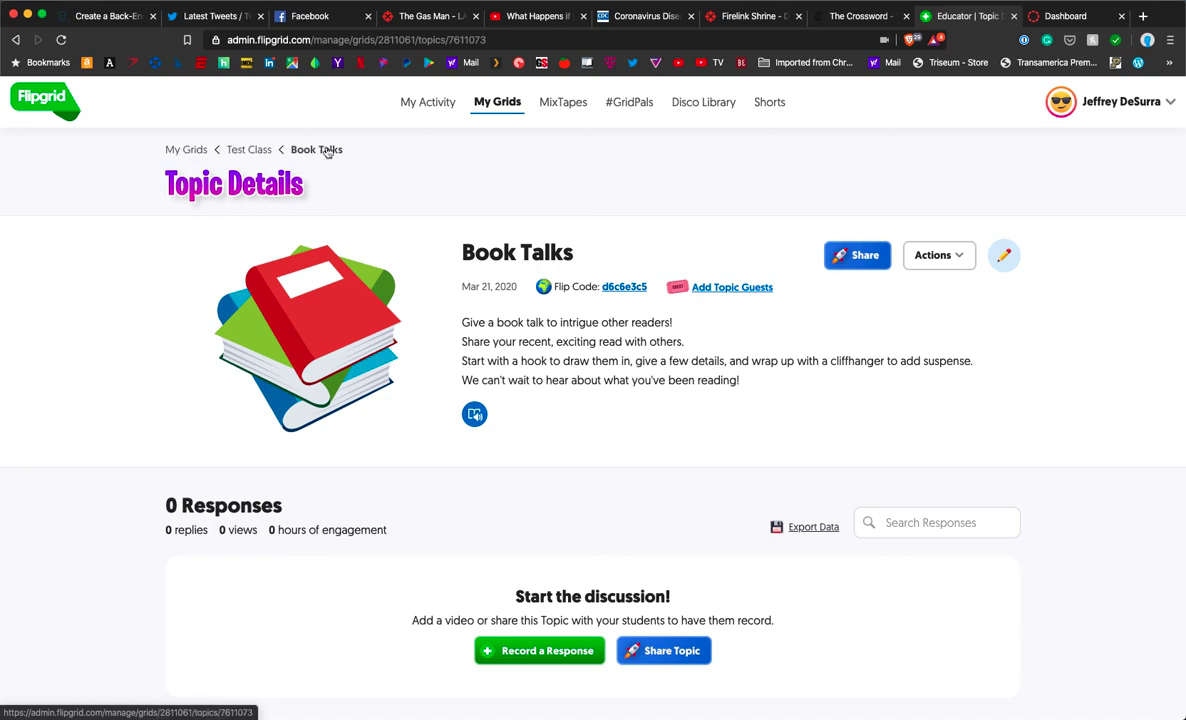
{"action": "left_click", "coordinate": [186, 149]}
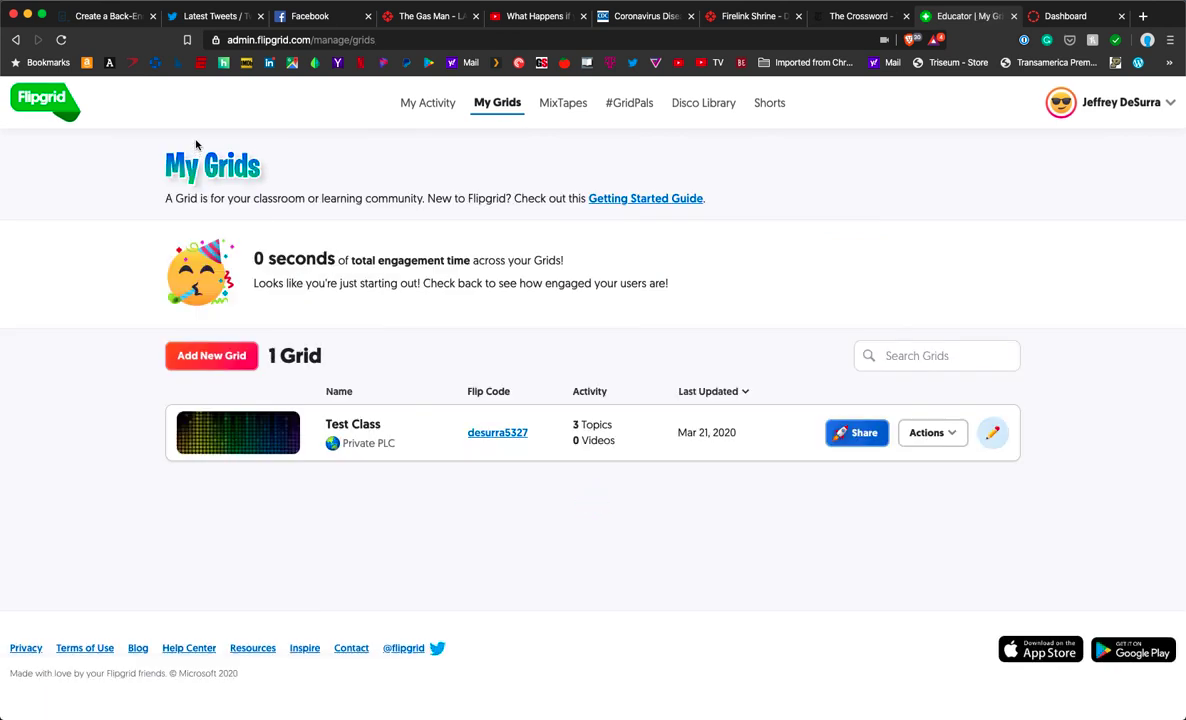
{"action": "left_click", "coordinate": [341, 422]}
{"action": "scroll", "coordinate": [358, 455], "scroll_direction": "down", "scroll_amount": 2}
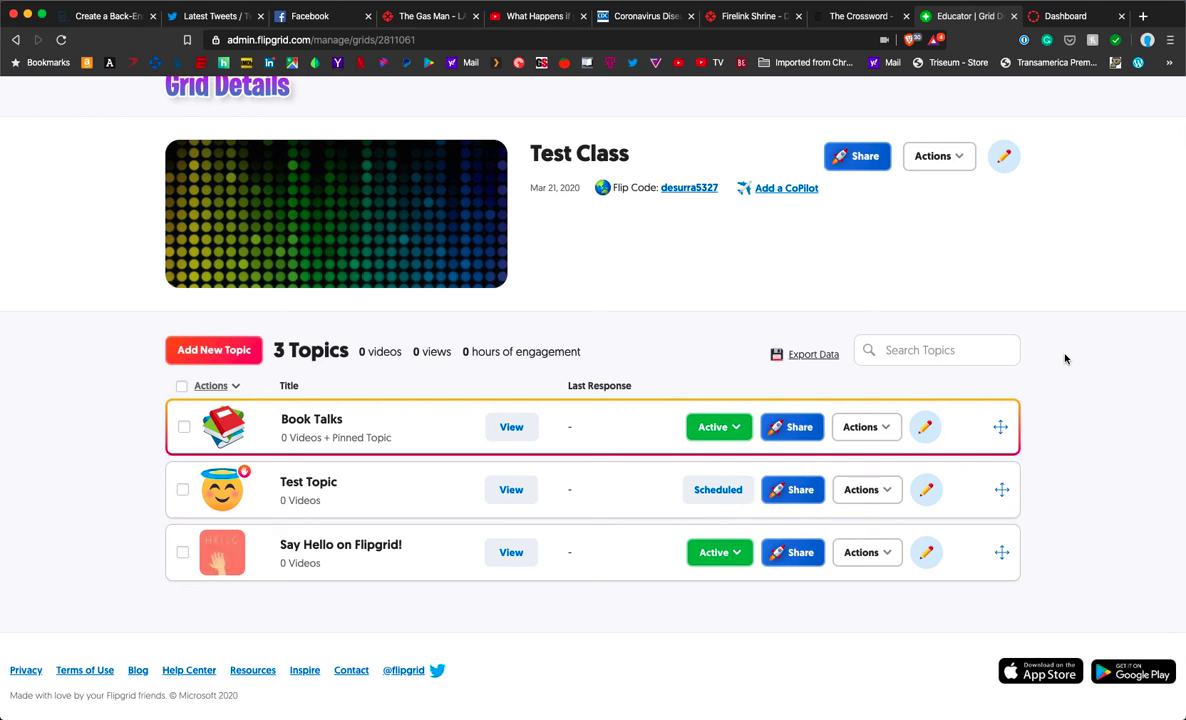
{"action": "scroll", "coordinate": [1065, 358], "scroll_direction": "up", "scroll_amount": 2}
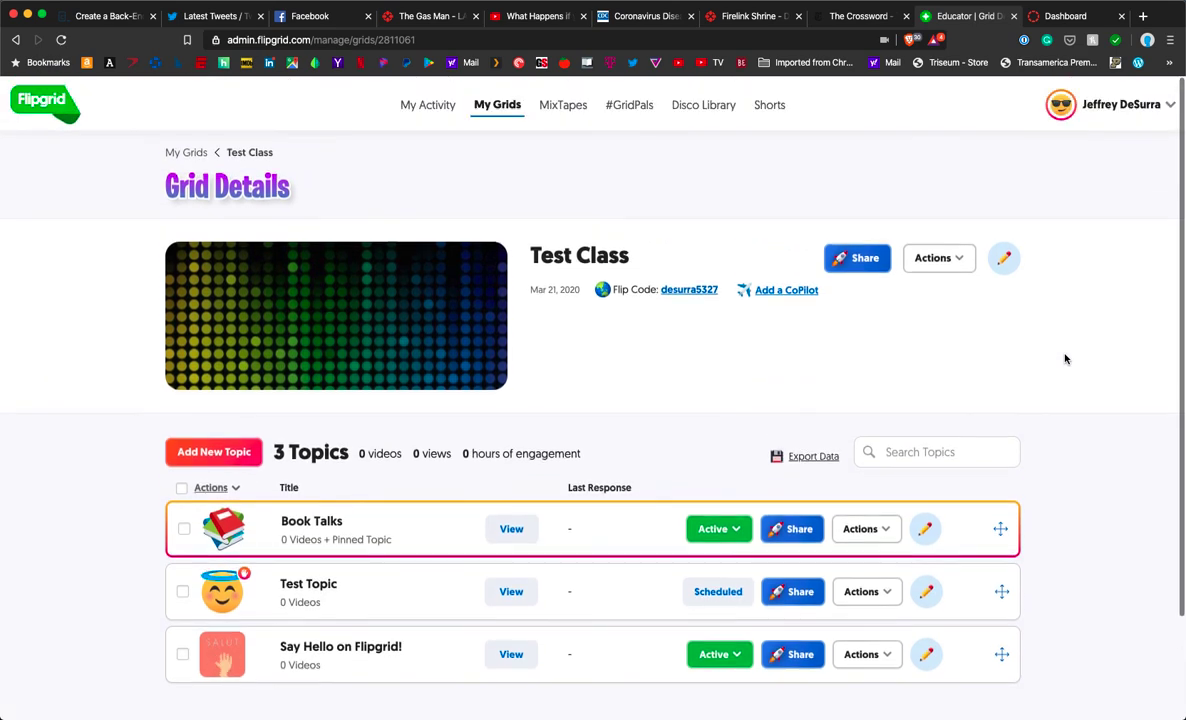